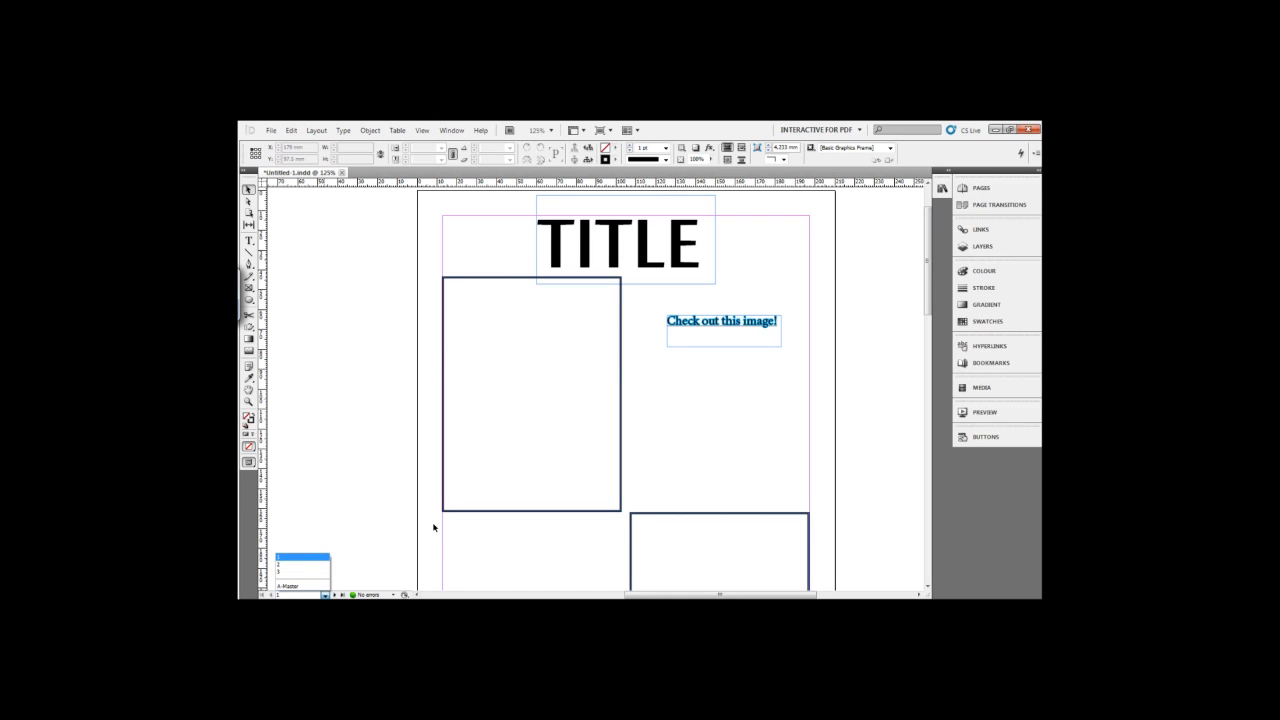
Switch the workspace to Essentials and return it to Interactive for PDF.
left_click(307, 558)
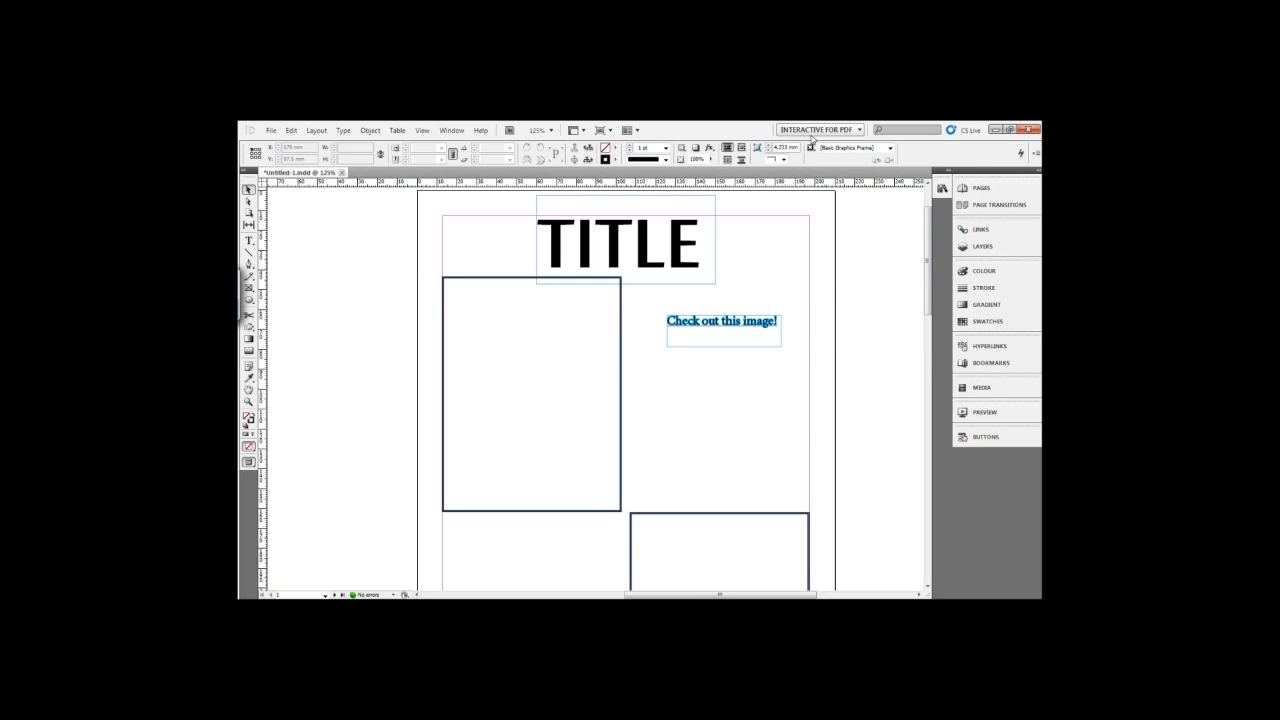
left_click(859, 131)
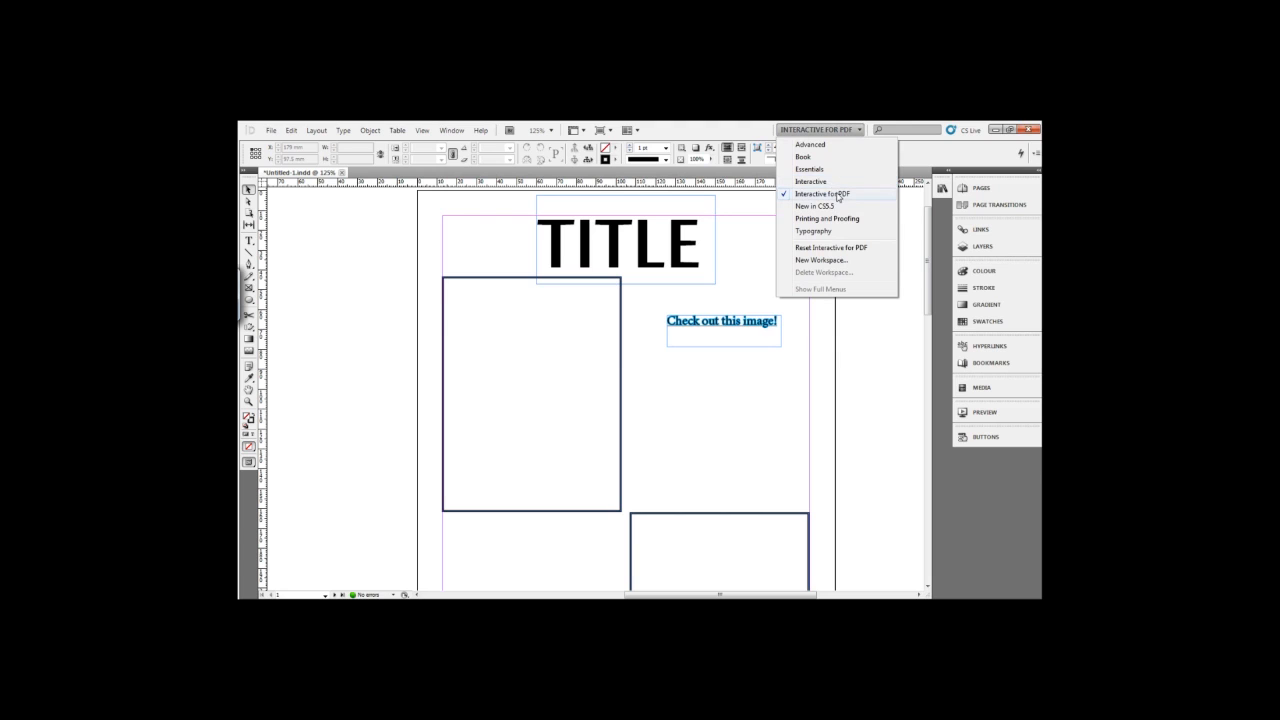
left_click(833, 170)
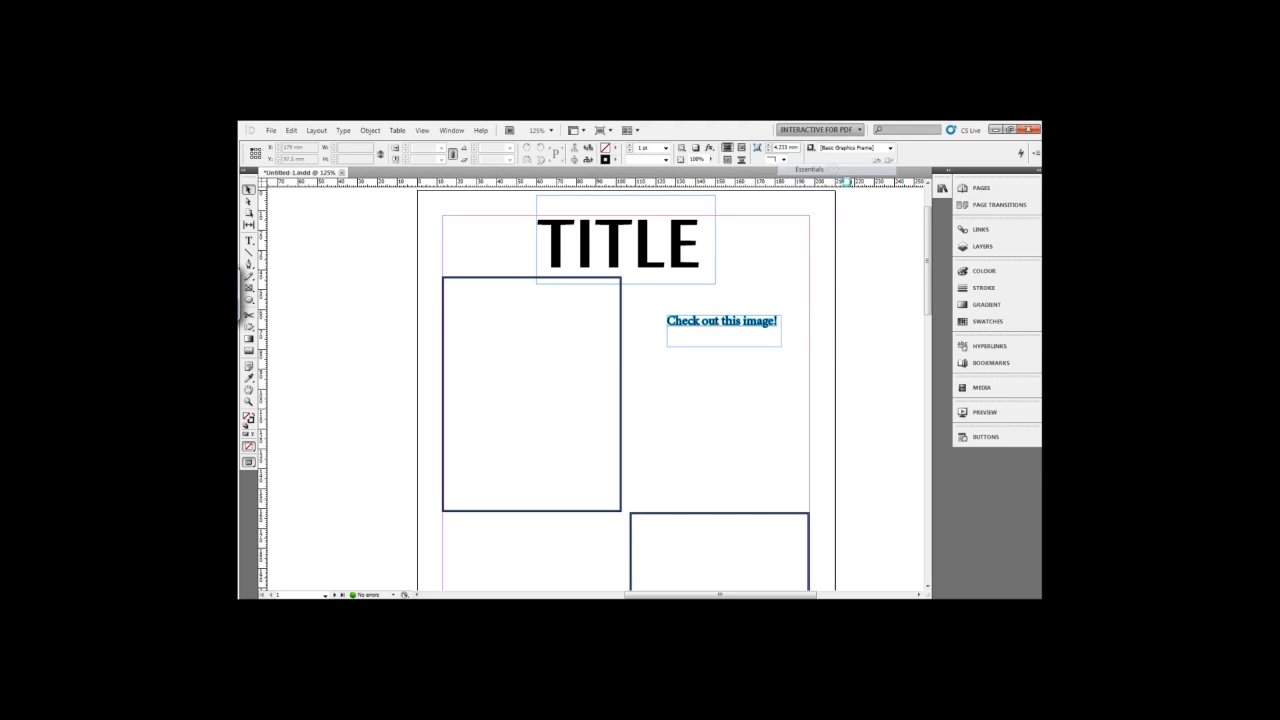
left_click(860, 131)
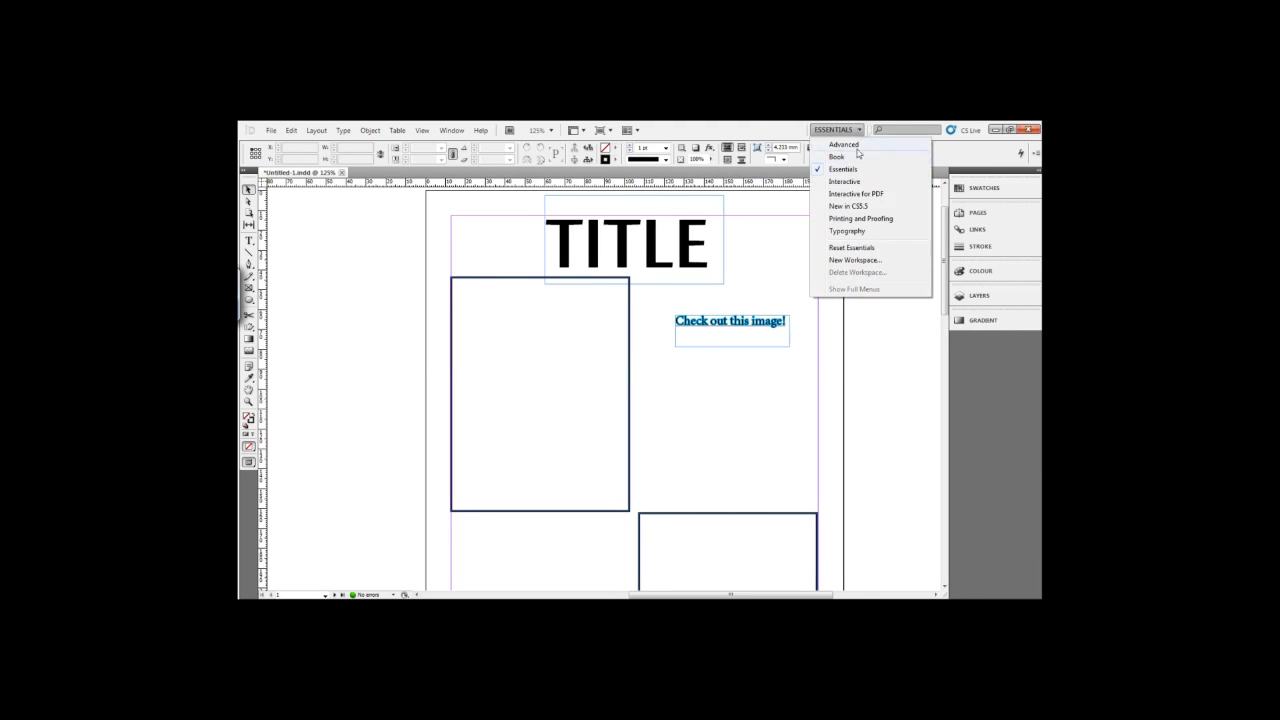
left_click(860, 194)
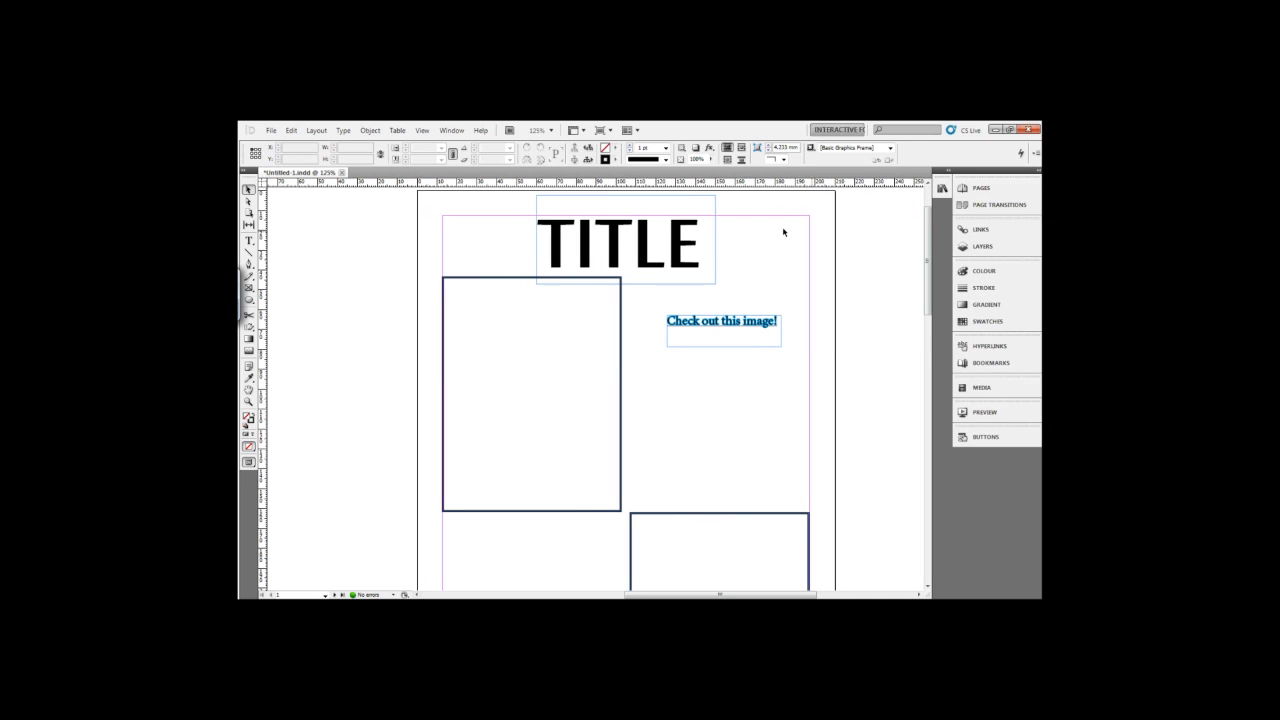
Reset the Interactive for PDF workspace to its default panel layout.
left_click(451, 130)
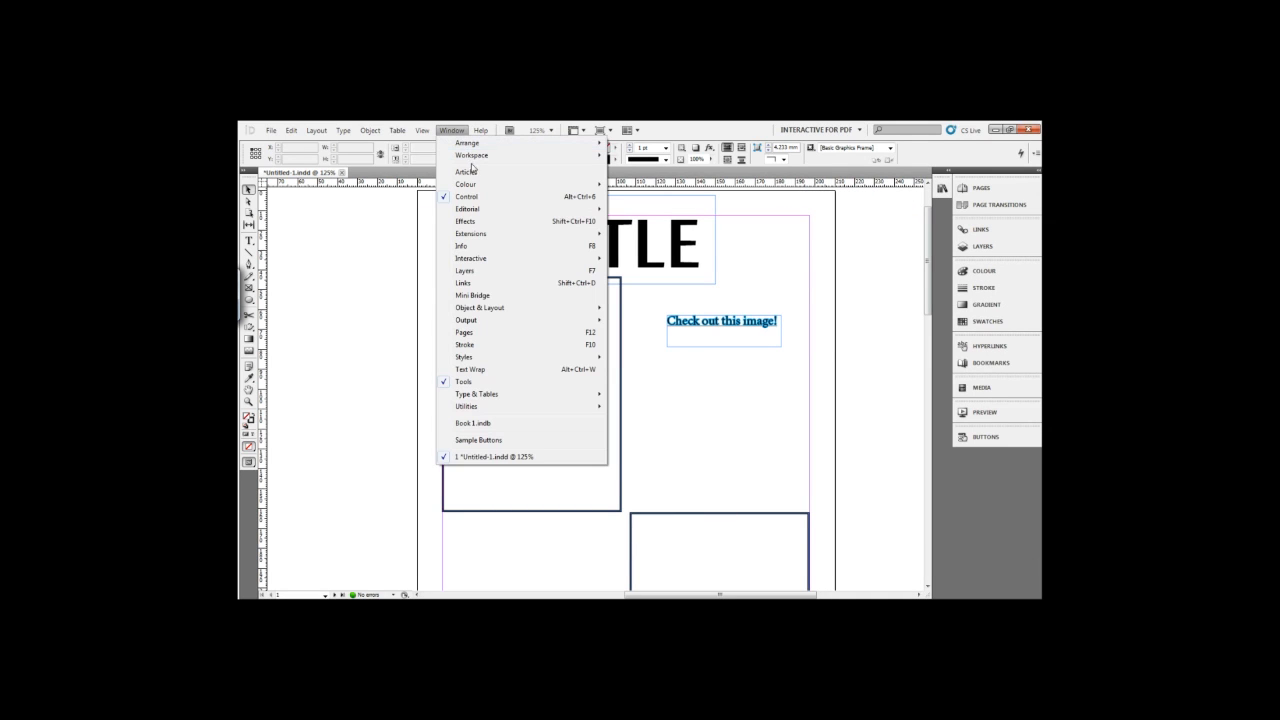
mouse_move(487, 157)
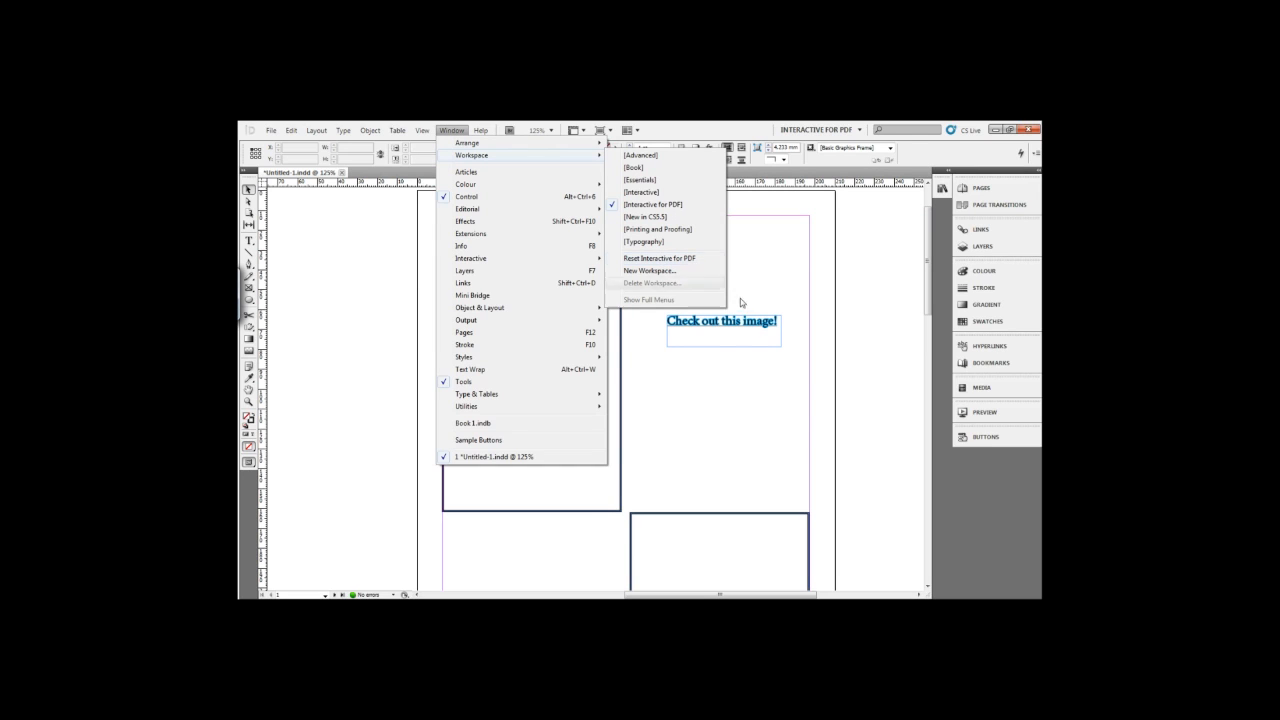
left_click(682, 262)
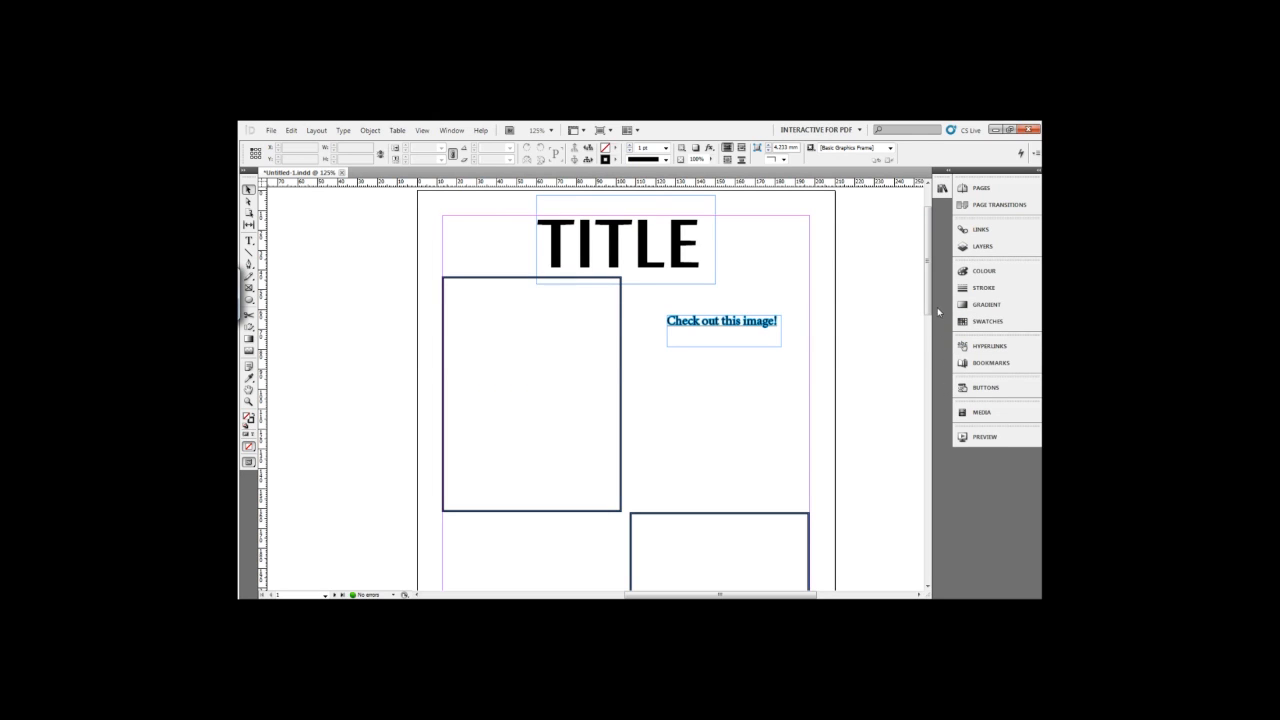
Place the red right-pointing arrow, item 40 of the Sample Buttons library, in the blank area below "Check out this image!" on page 1.
mouse_move(925, 280)
left_mouse_down()
mouse_move(925, 341)
mouse_move(925, 271)
mouse_move(928, 322)
mouse_move(909, 263)
left_mouse_up()
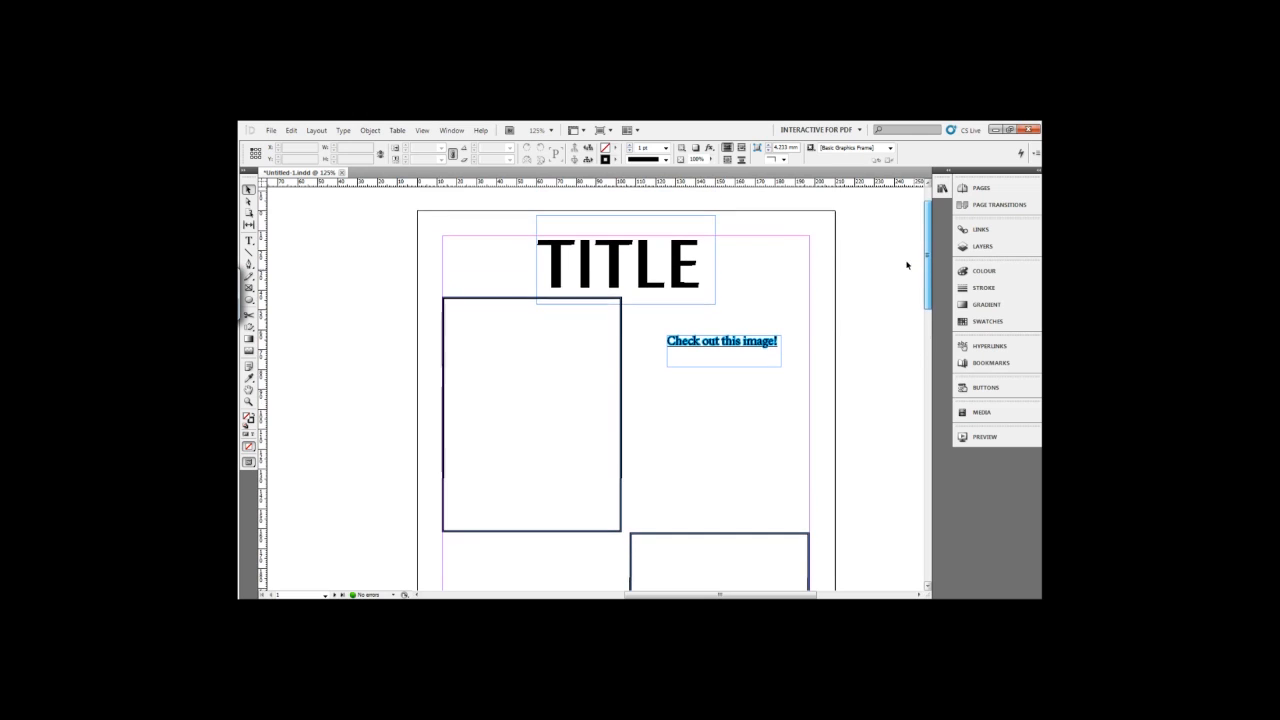
left_click(942, 190)
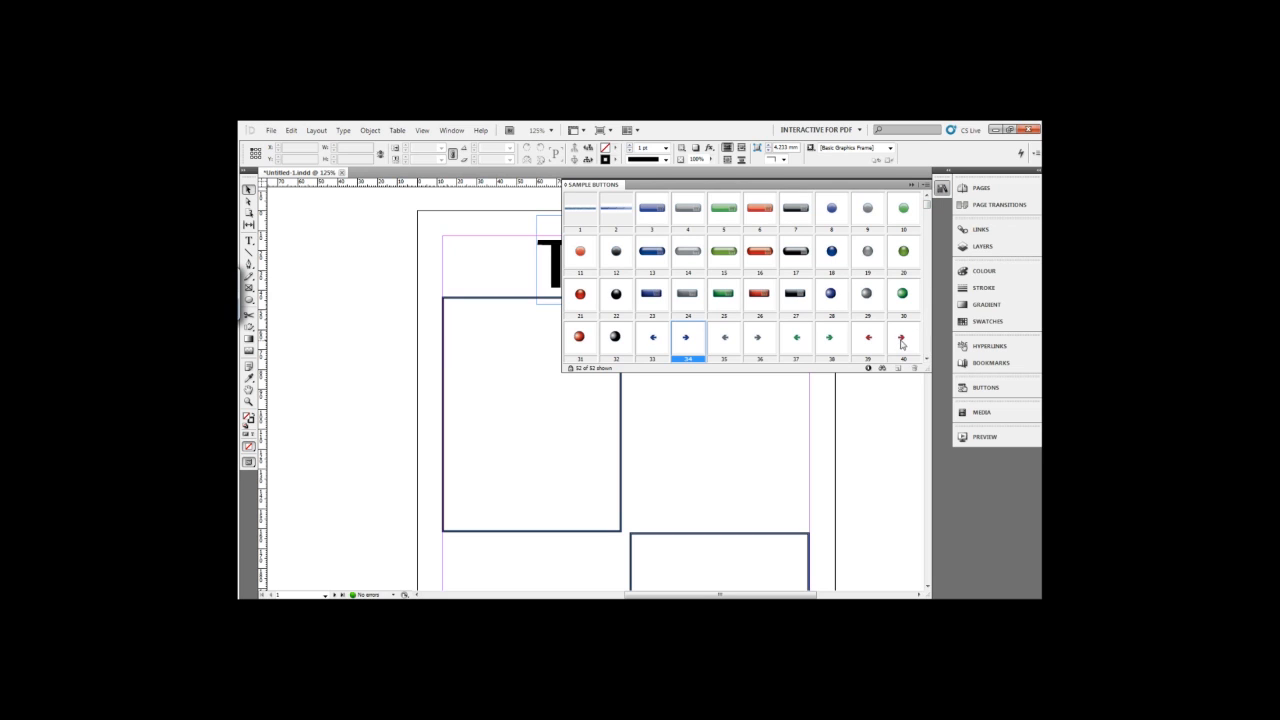
left_click_drag(903, 338, 746, 460)
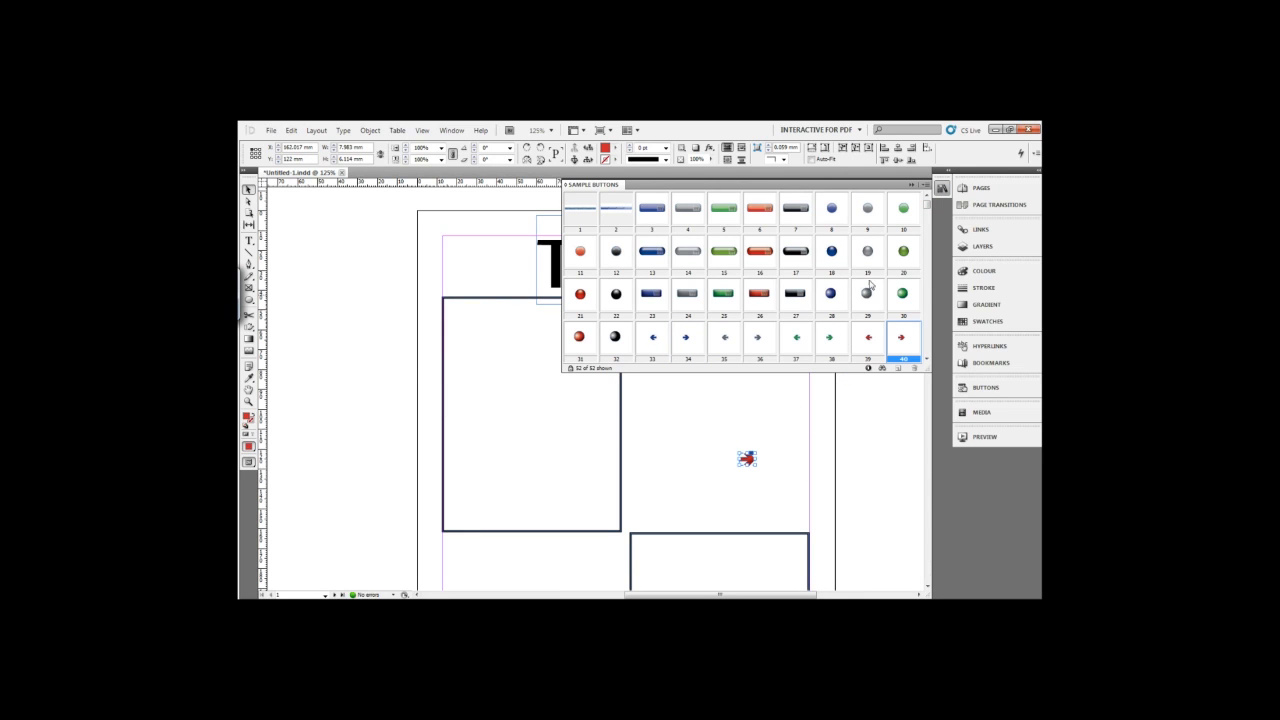
left_click(913, 186)
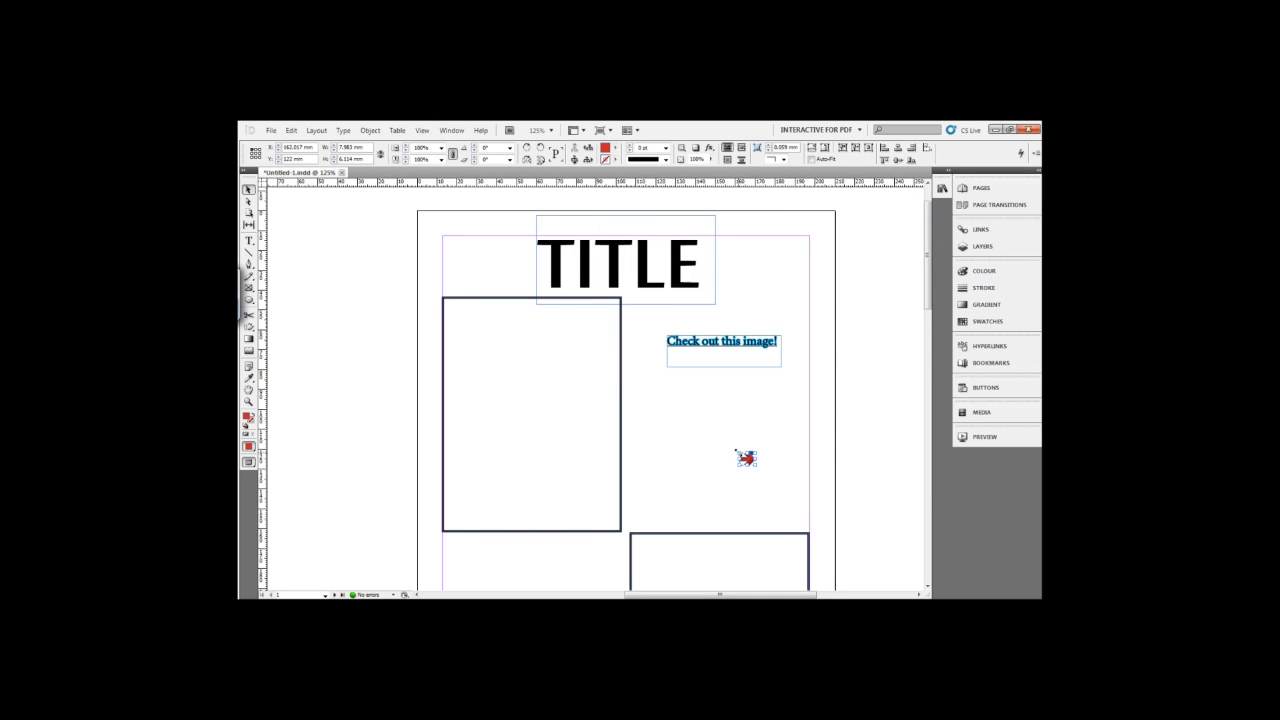
Enlarge the red arrow button to about 24 by 19 mm and move it to the lower-right corner of page 1.
left_click_drag(736, 452, 705, 427)
left_click_drag(929, 288, 929, 343)
left_click_drag(733, 253, 635, 518)
left_click_drag(926, 322, 927, 364)
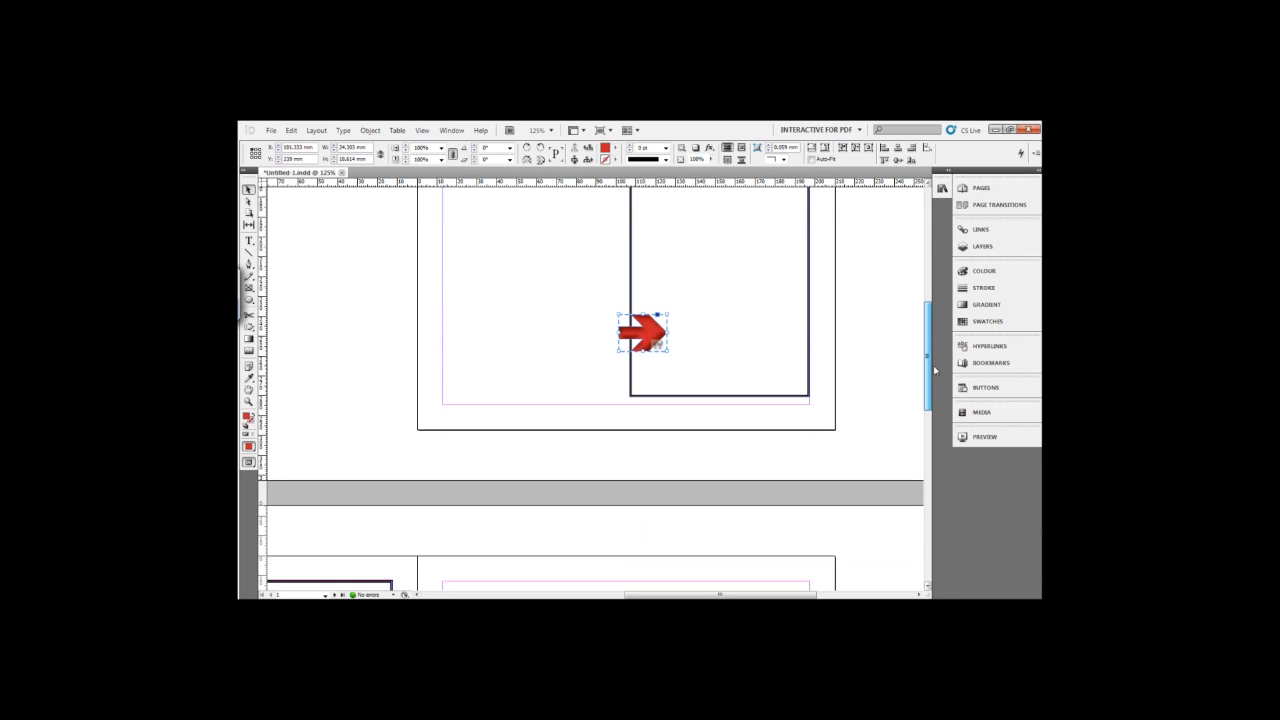
left_click_drag(660, 337, 821, 411)
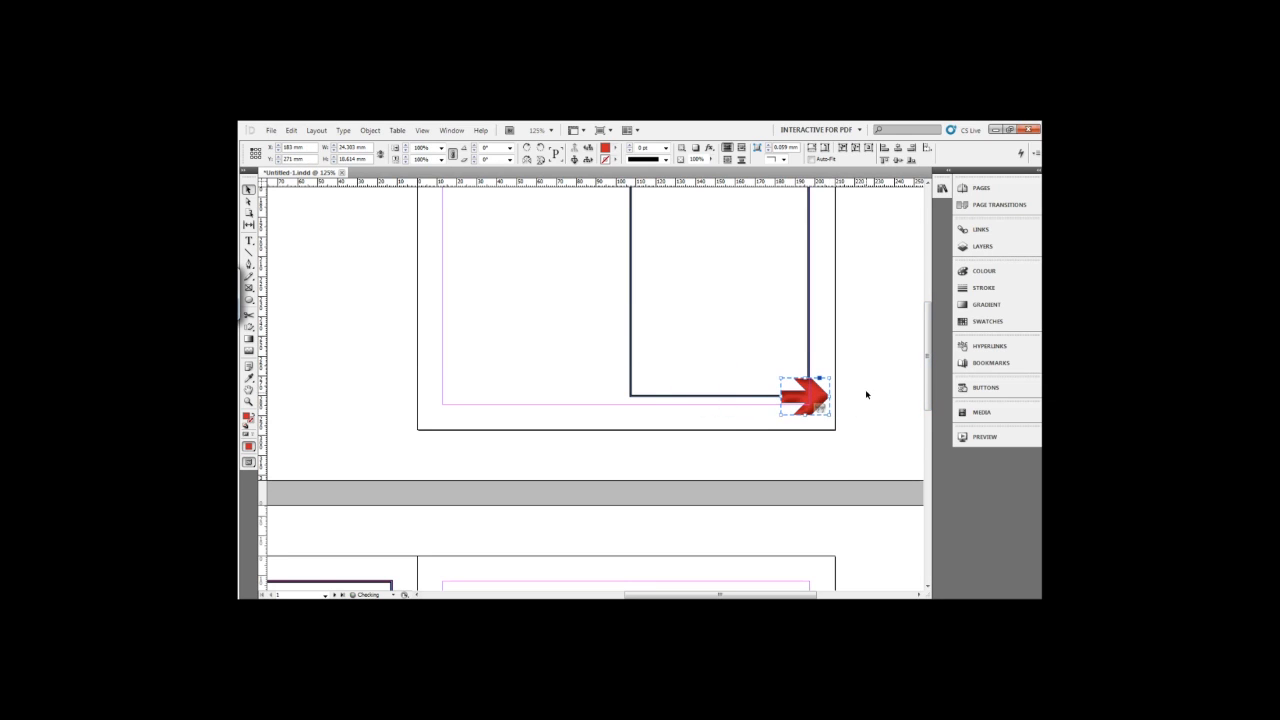
left_click(866, 394)
left_click_drag(929, 370, 929, 375)
left_click(815, 377)
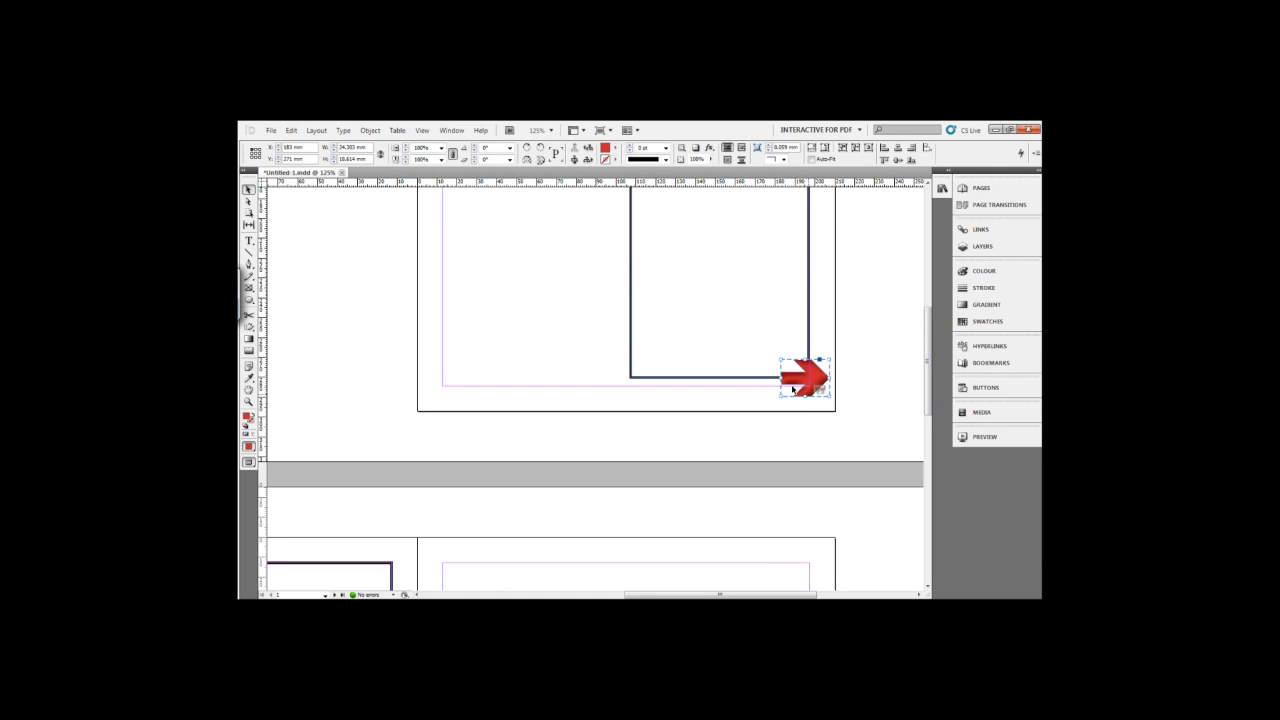
Rename the red arrow button as "next" in its button settings.
left_click_drag(926, 357, 926, 339)
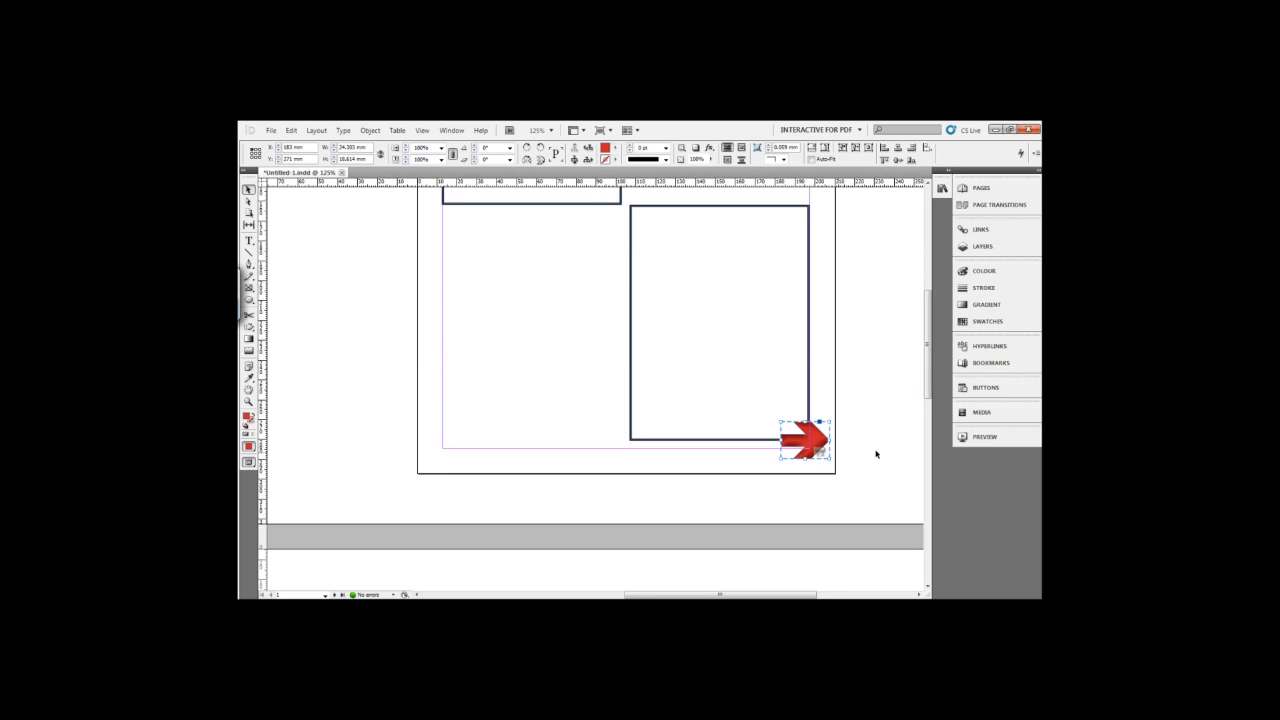
left_click(980, 391)
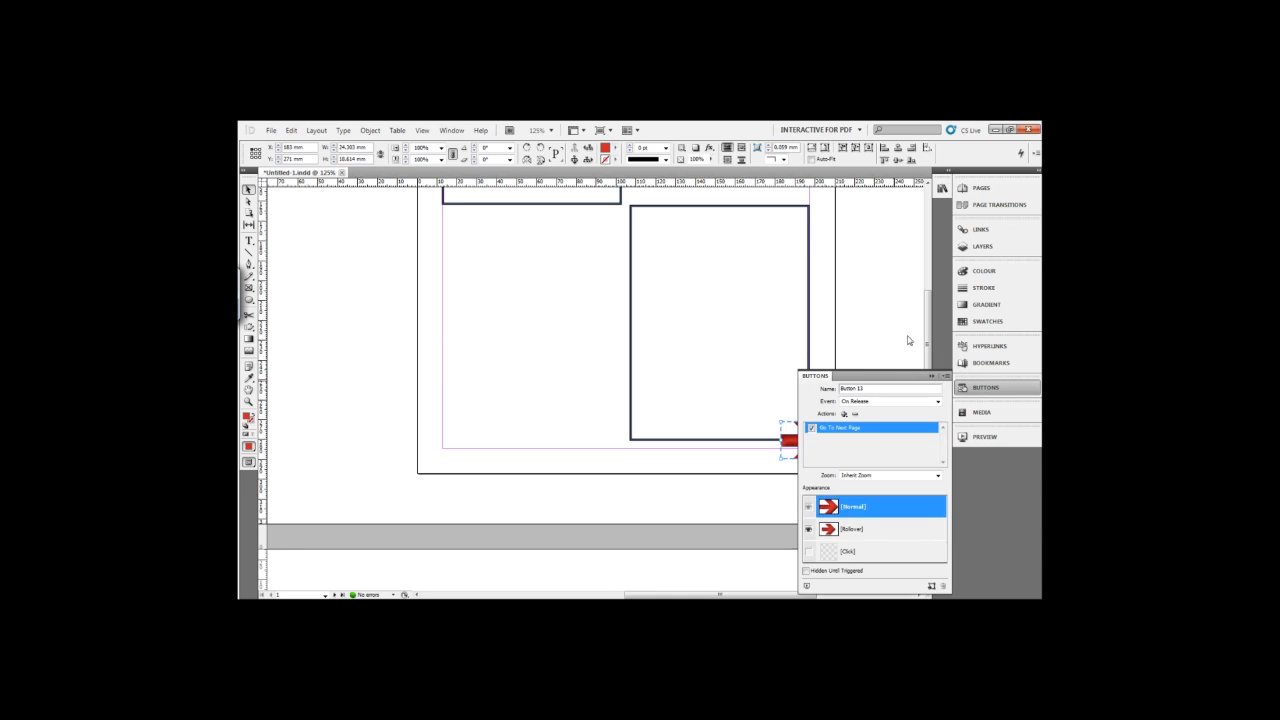
left_click_drag(896, 376, 563, 240)
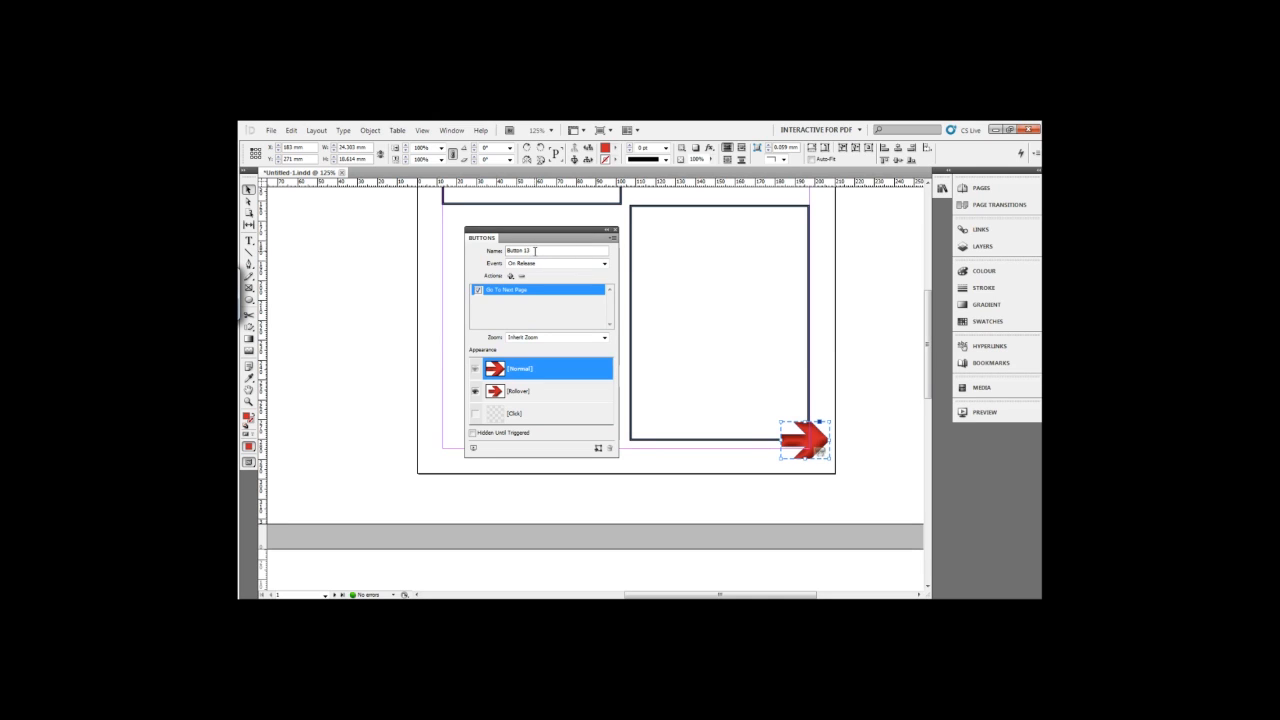
left_click_drag(535, 251, 472, 250)
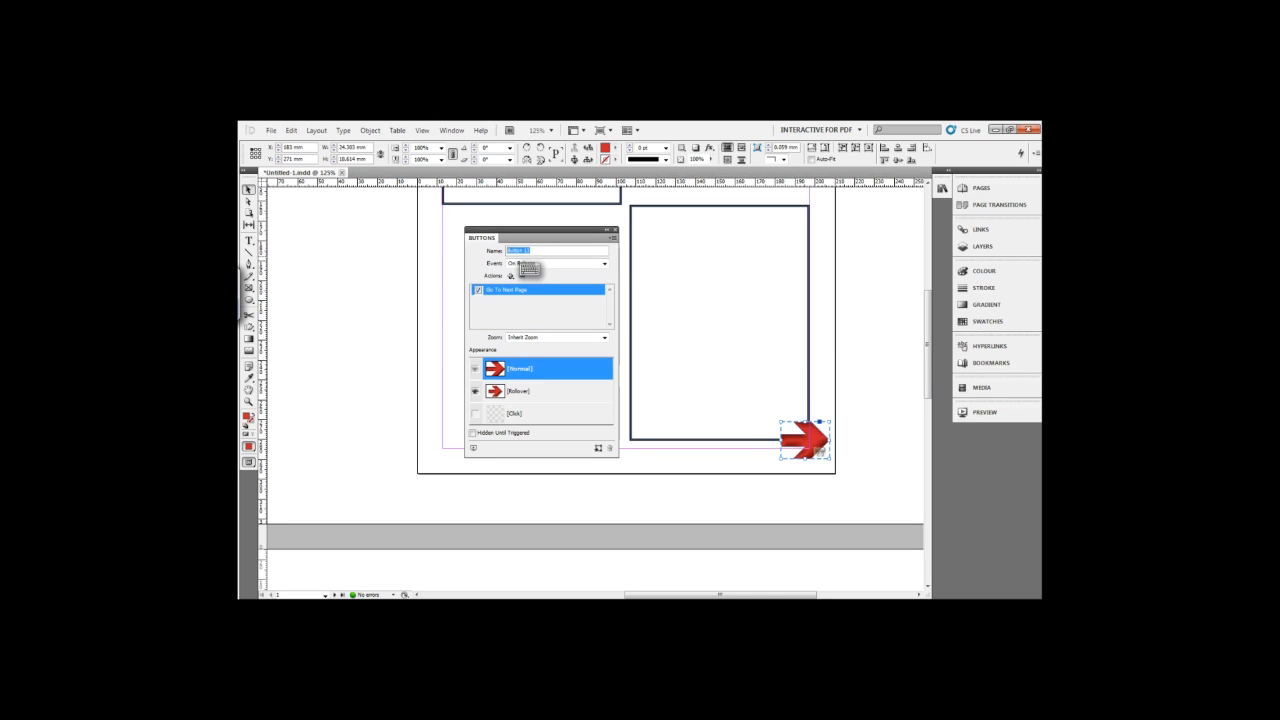
type("next")
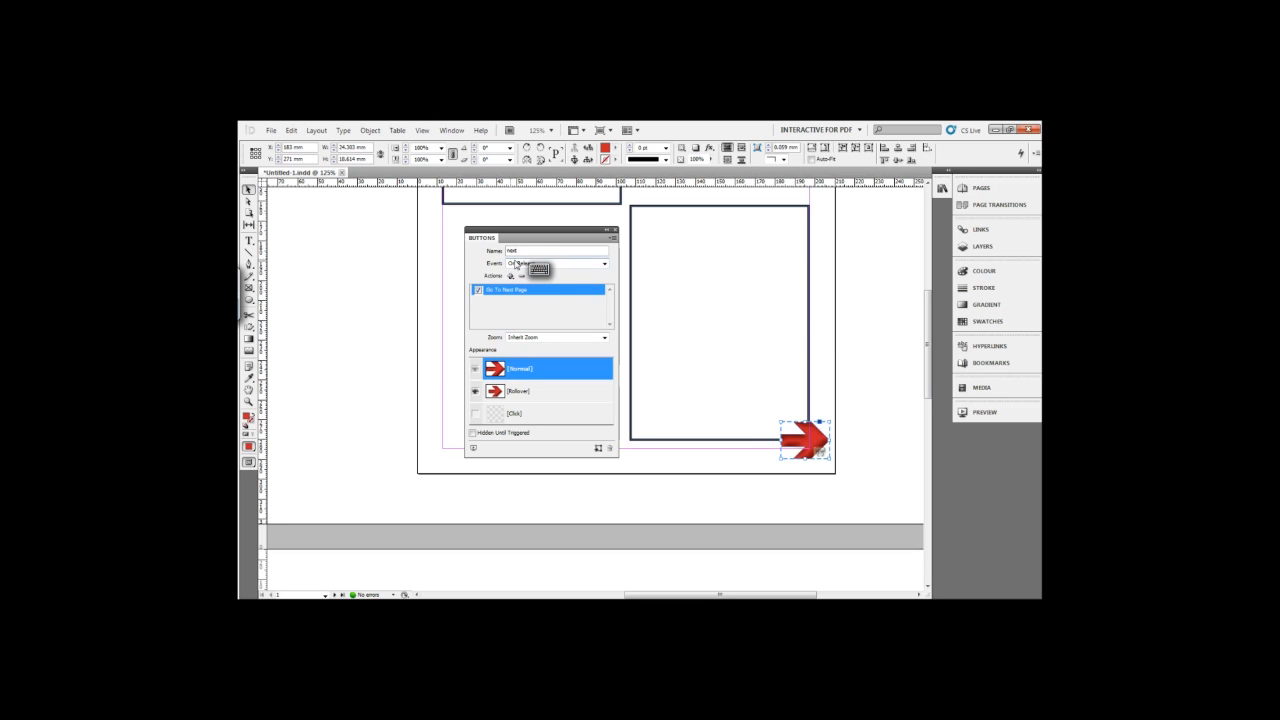
left_click(511, 276)
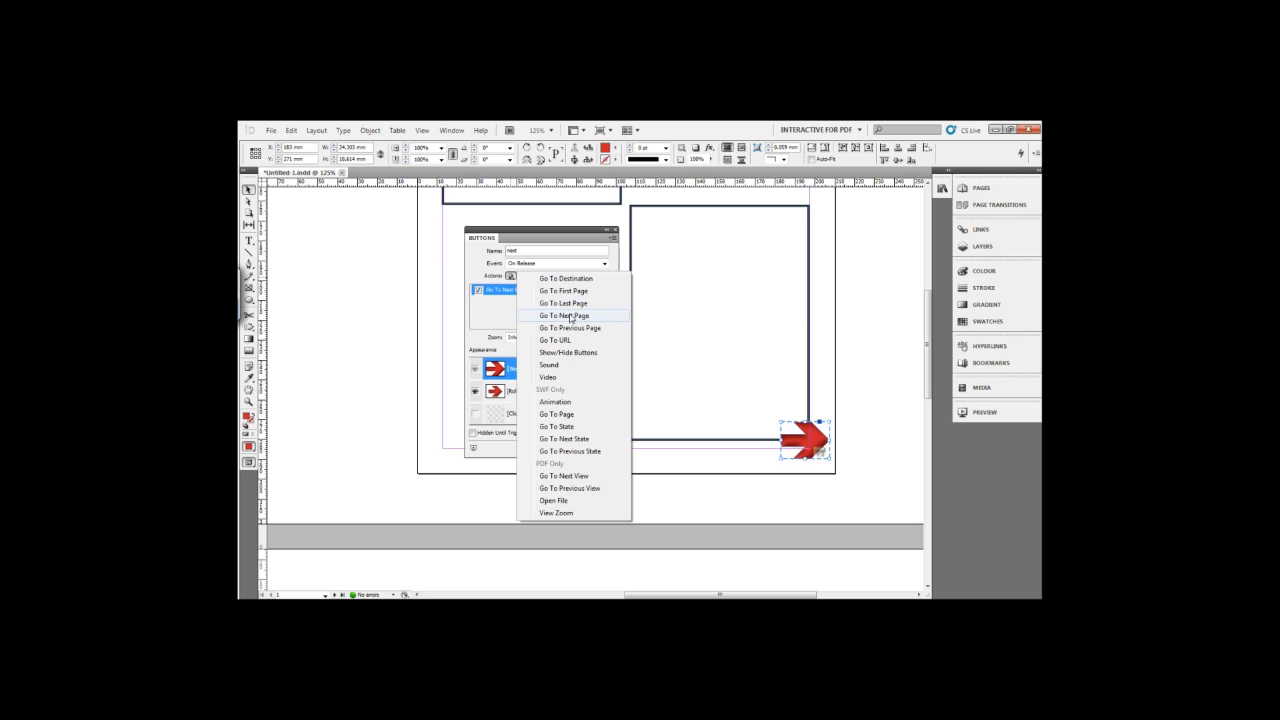
key("Escape")
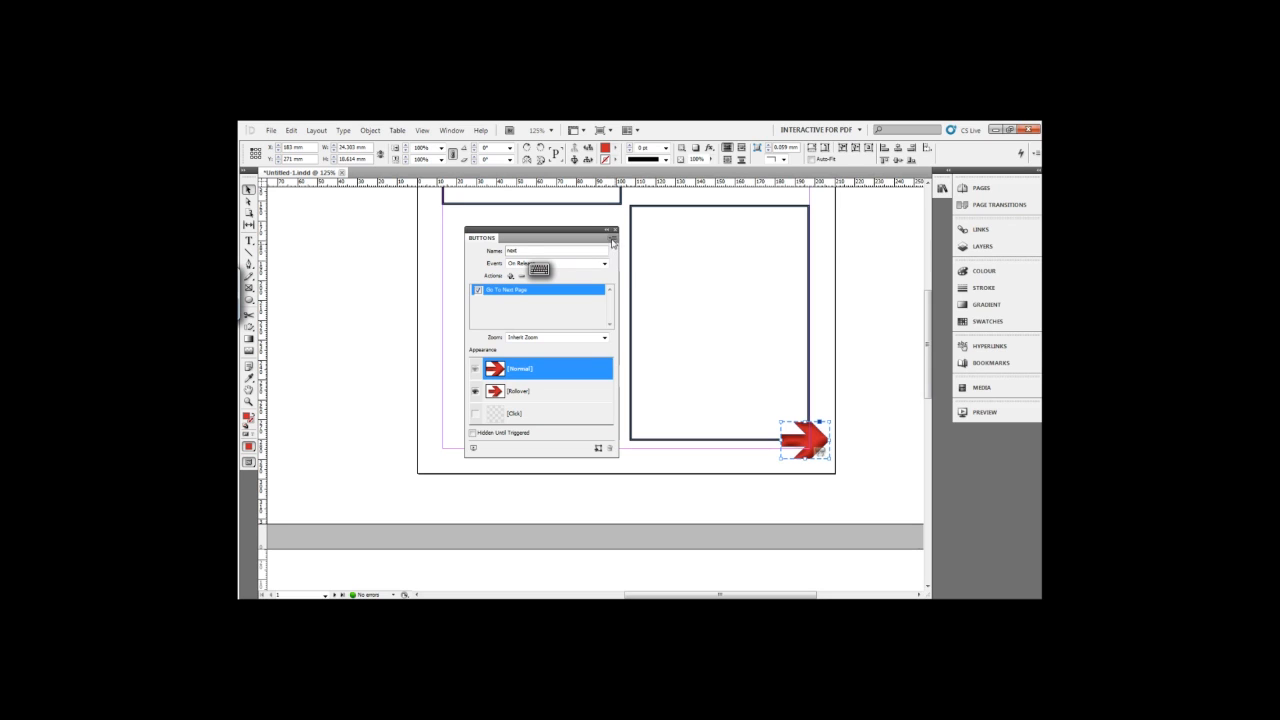
left_click_drag(607, 236, 971, 411)
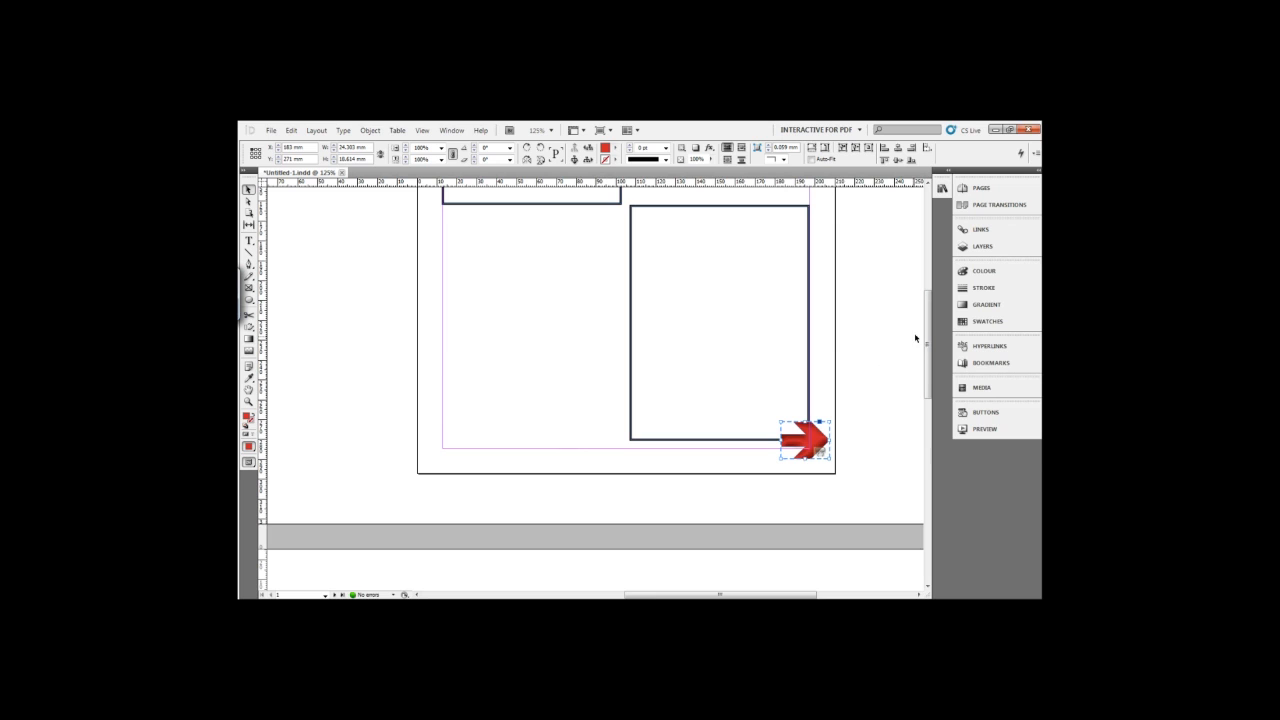
Draw a hexagon about 22 by 27 mm in the lower-right corner of page 3 and fill it with red, C=15 M=100 Y=100 K=0.
left_click_drag(928, 337, 914, 500)
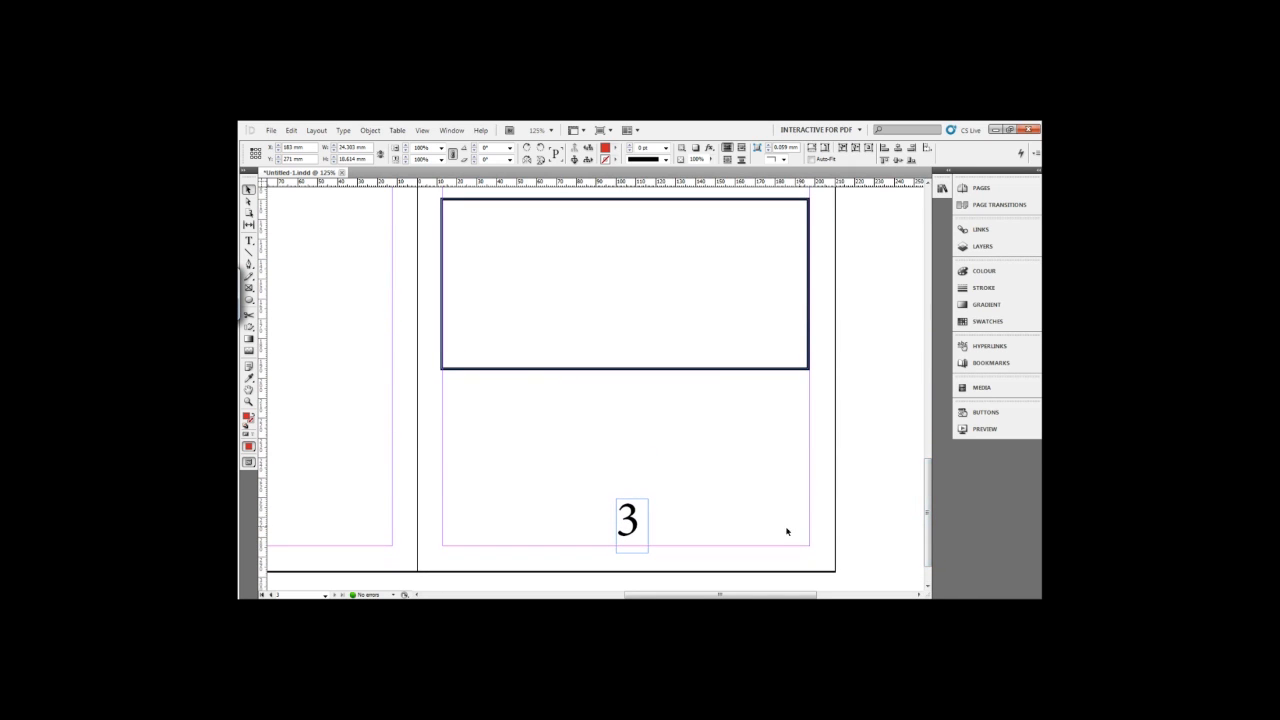
left_click(250, 300)
left_click(288, 323)
left_click_drag(763, 493, 812, 548)
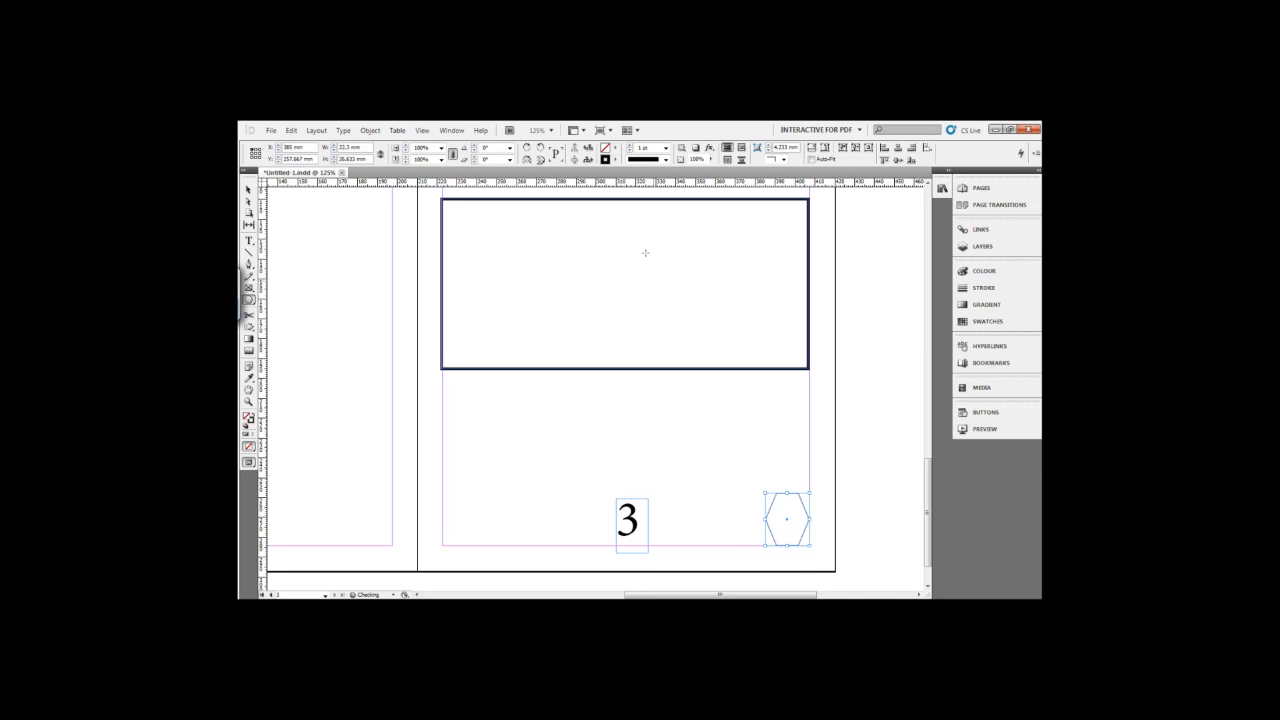
left_click(615, 148)
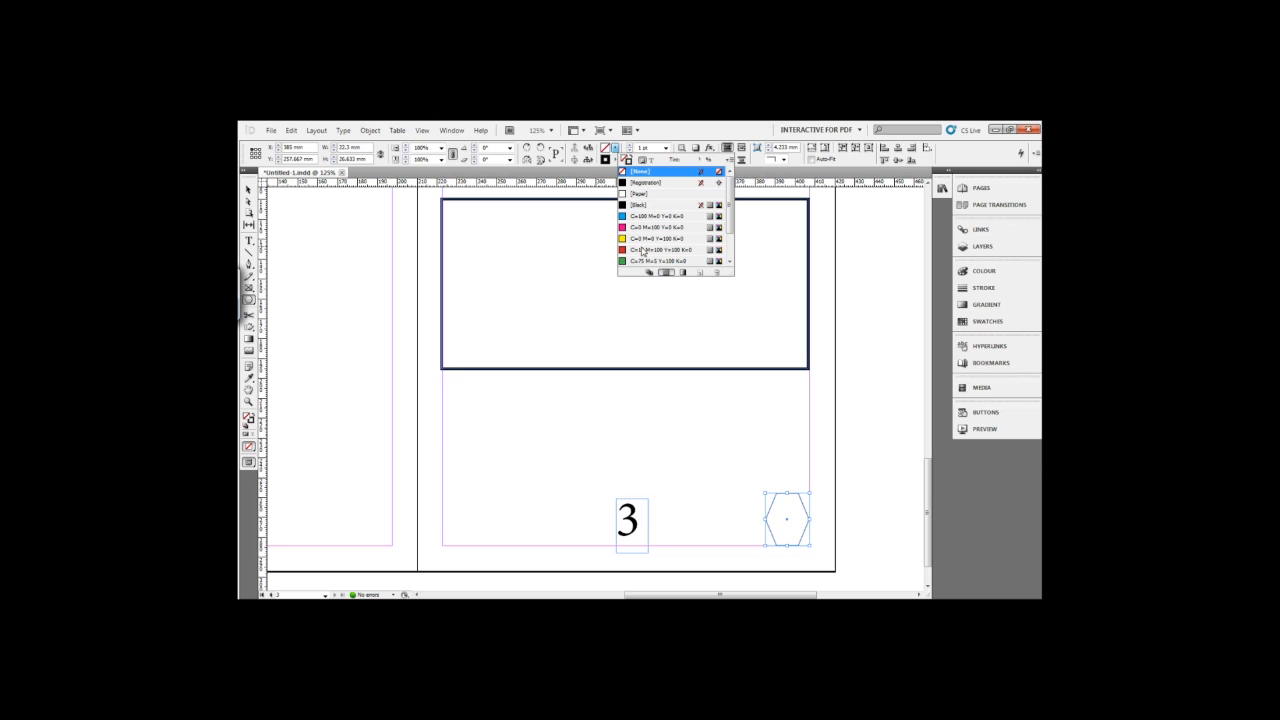
left_click(642, 250)
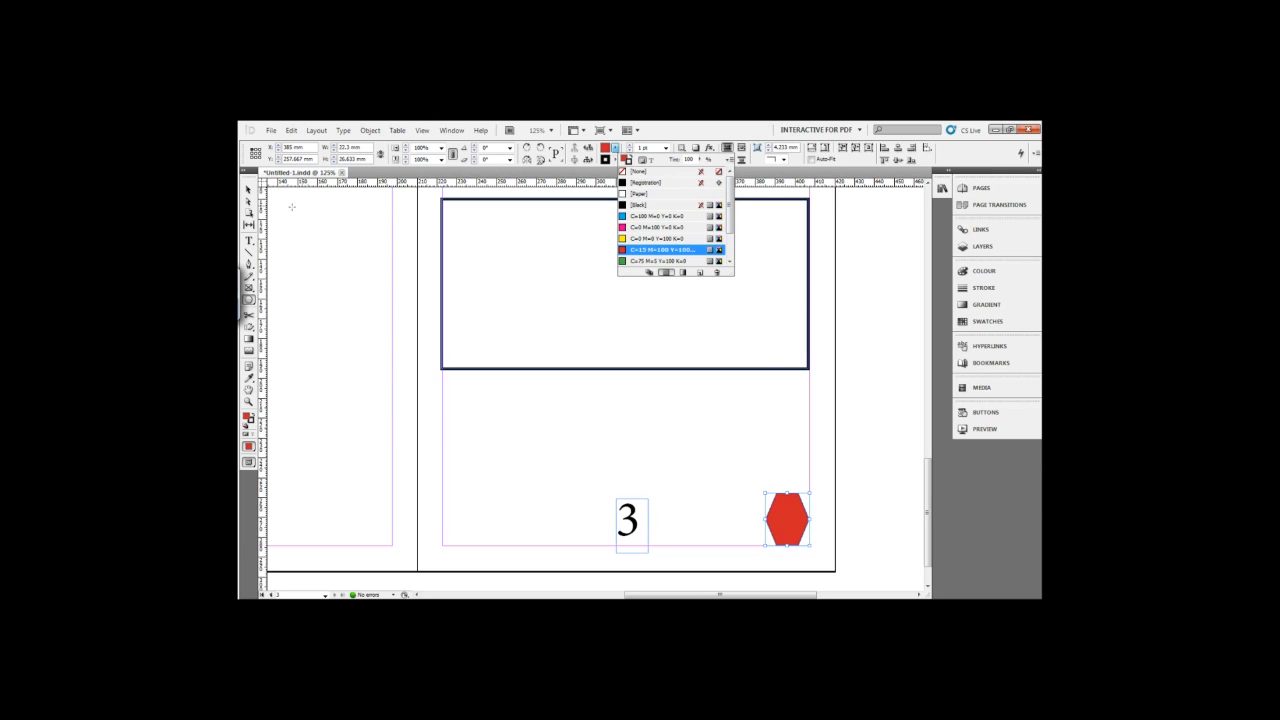
left_click(250, 191)
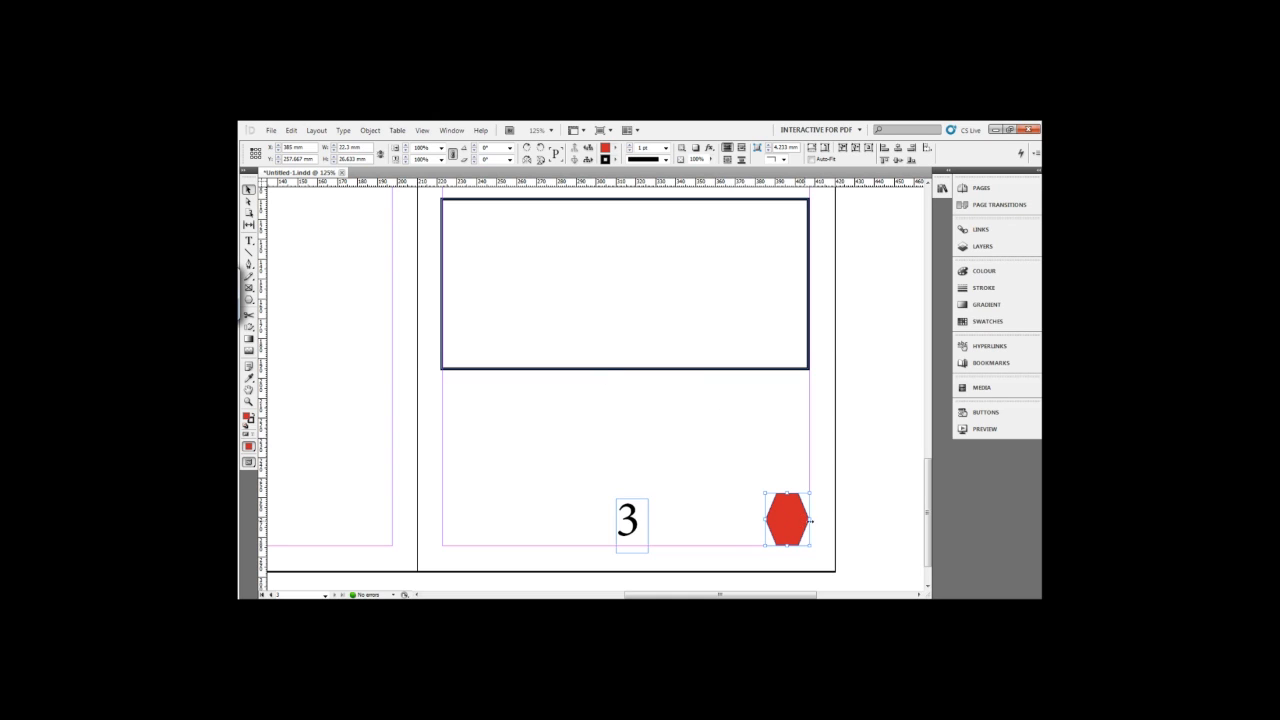
Convert the red hexagon on page 3 into a button and name it "start".
left_click(981, 417)
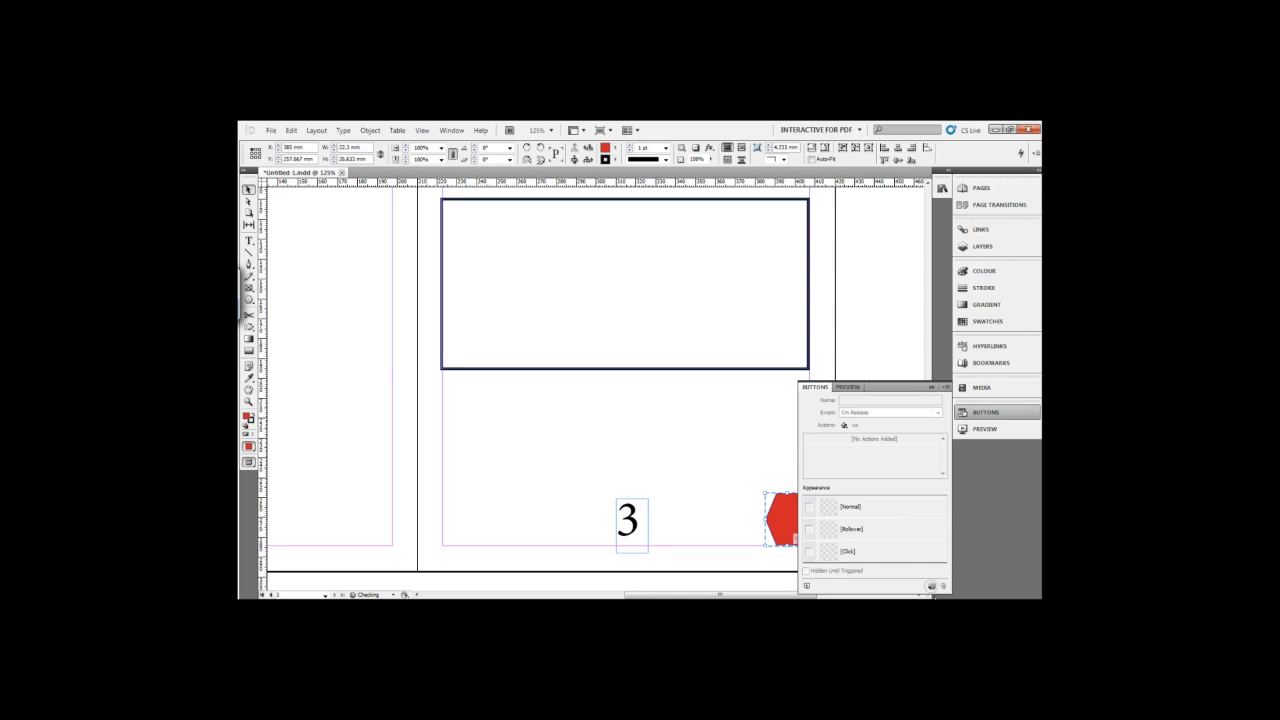
left_click(932, 588)
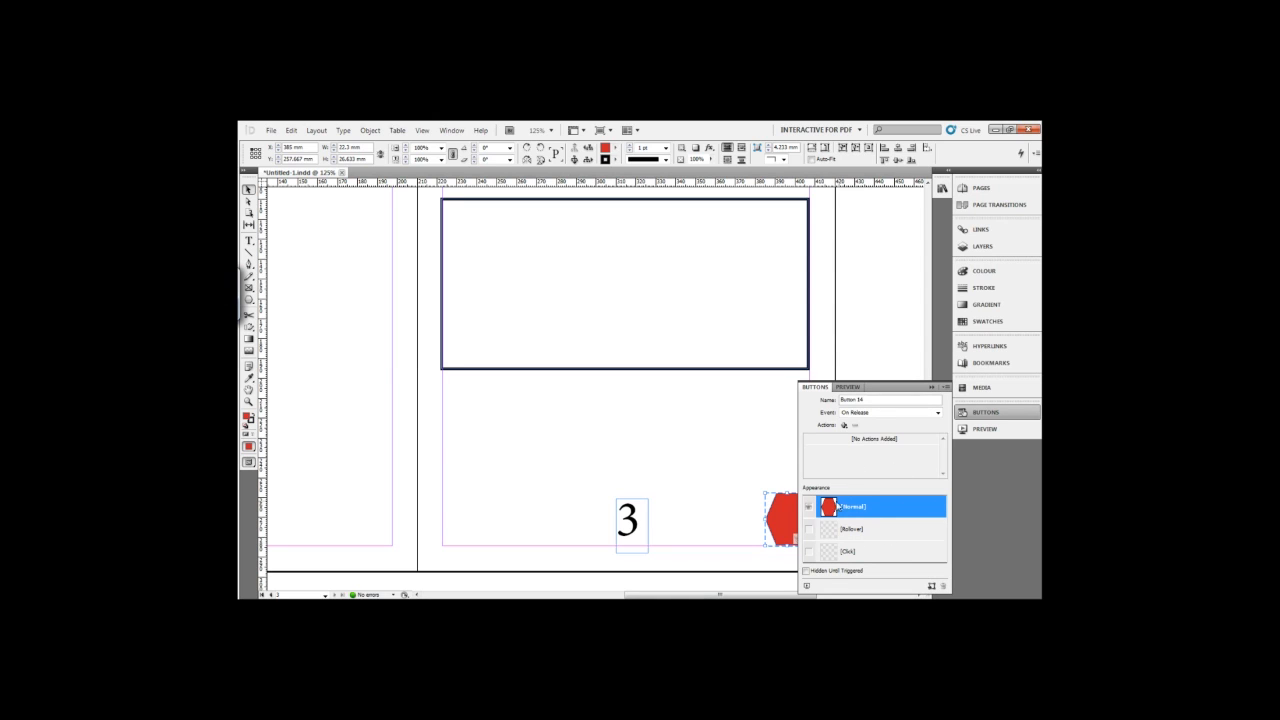
double_click(869, 400)
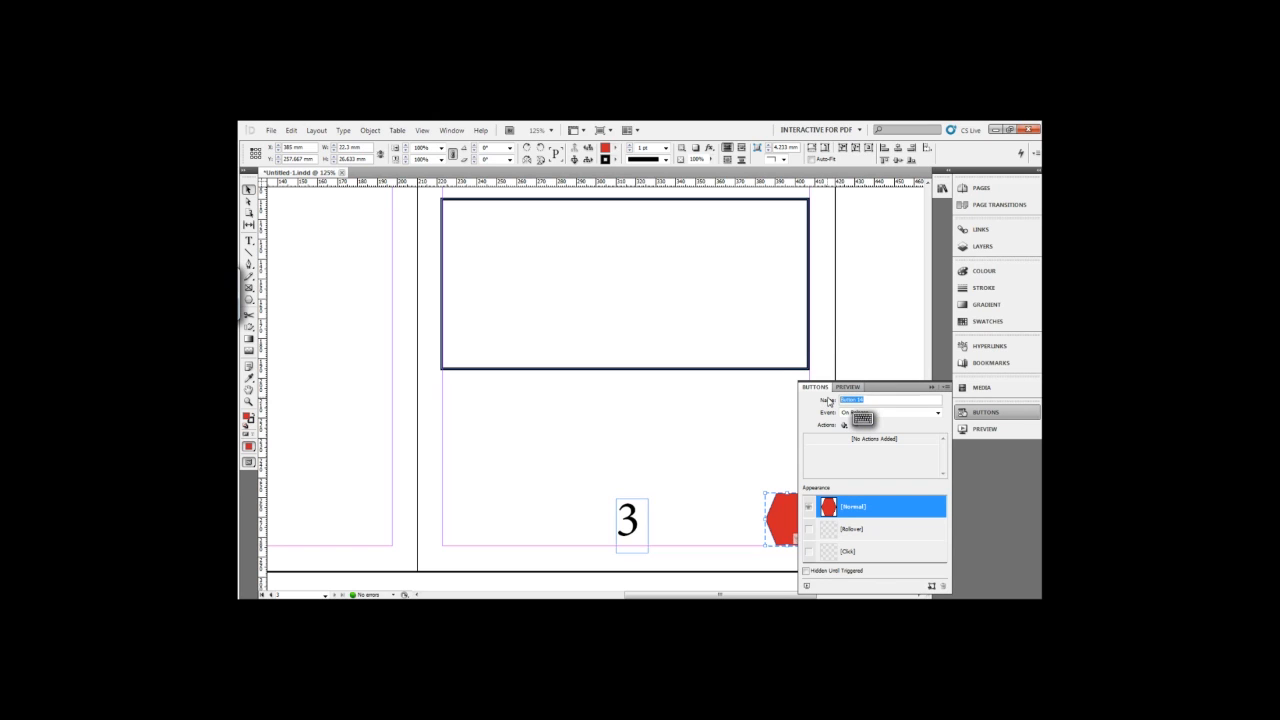
type("start")
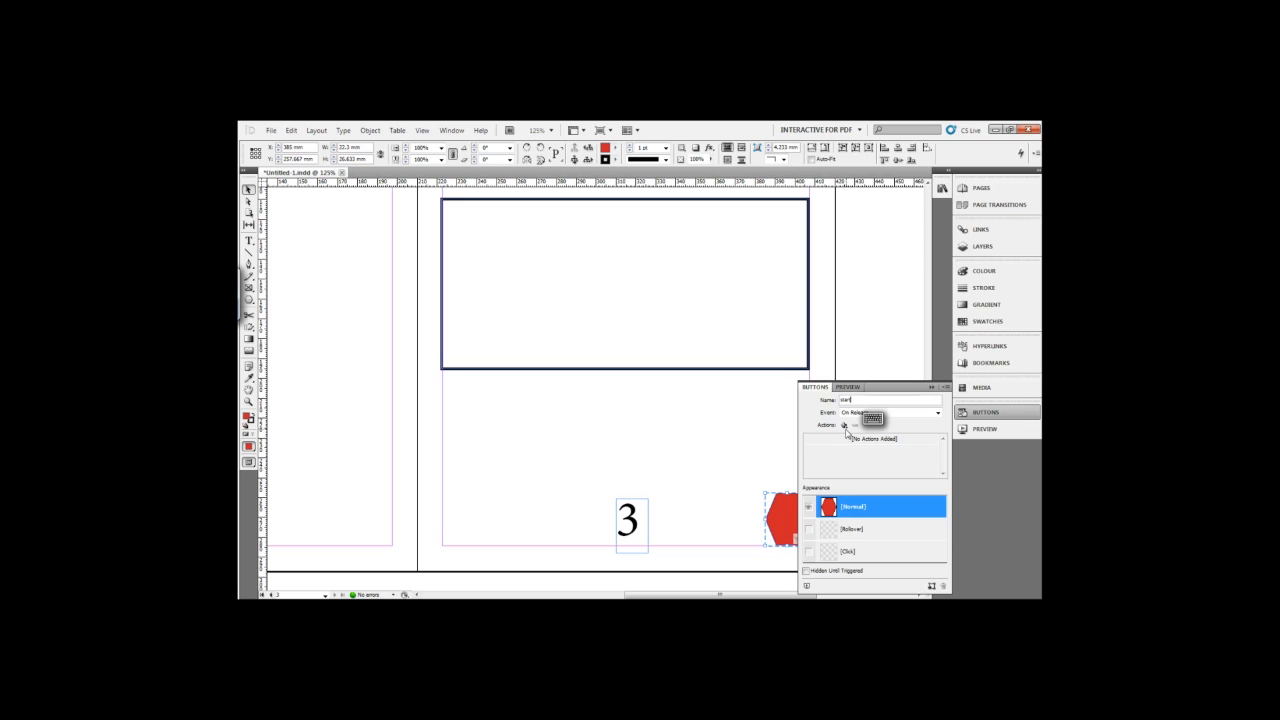
Add a Go To First Page action on release to the hexagon button.
left_click(844, 425)
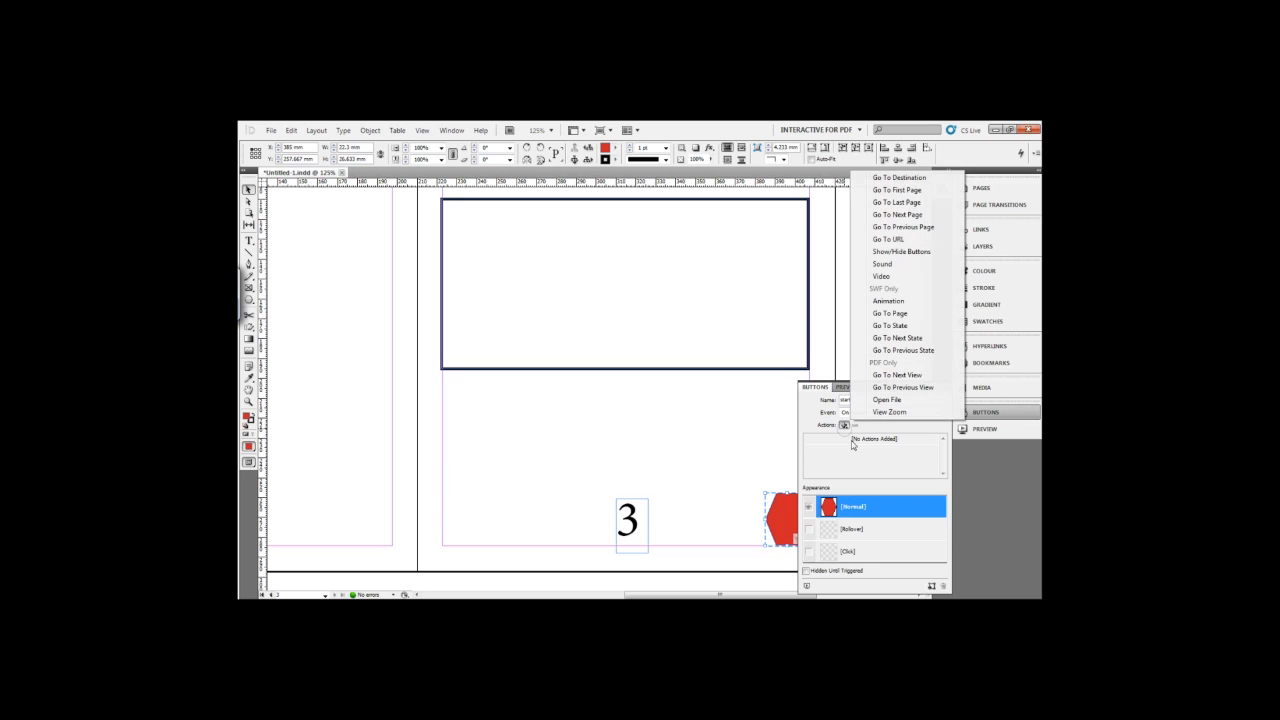
left_click(897, 190)
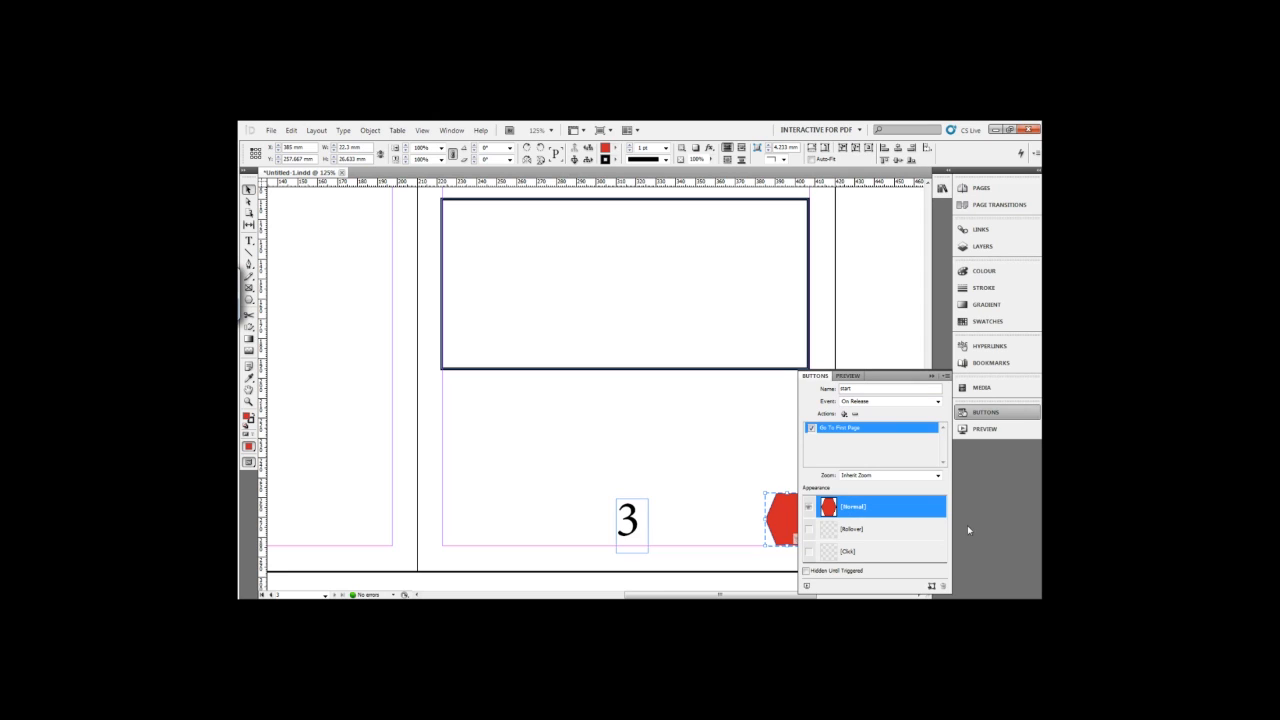
left_click(931, 377)
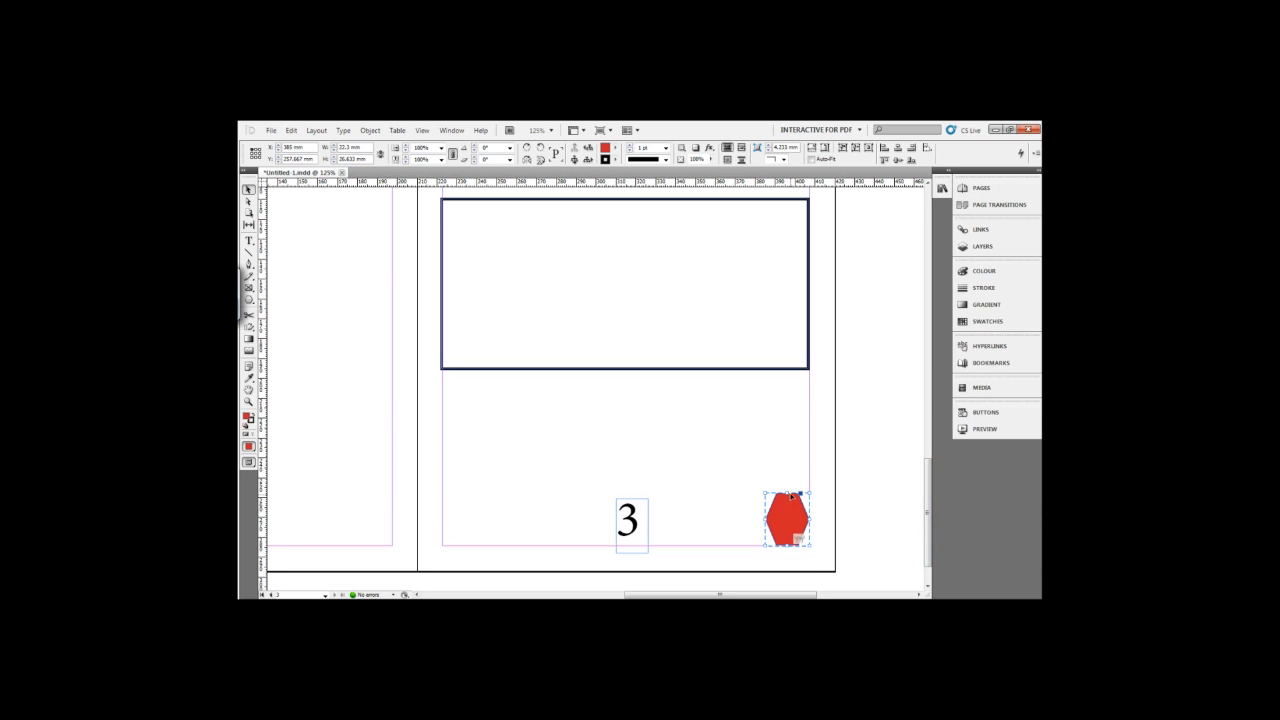
Shorten the red hexagon button on page 3 from its upper edge to a height of about 20 mm.
left_click_drag(787, 492, 788, 507)
Start a new hyperlink from the full text "Check out this image!" on page 1.
left_click_drag(927, 513, 886, 290)
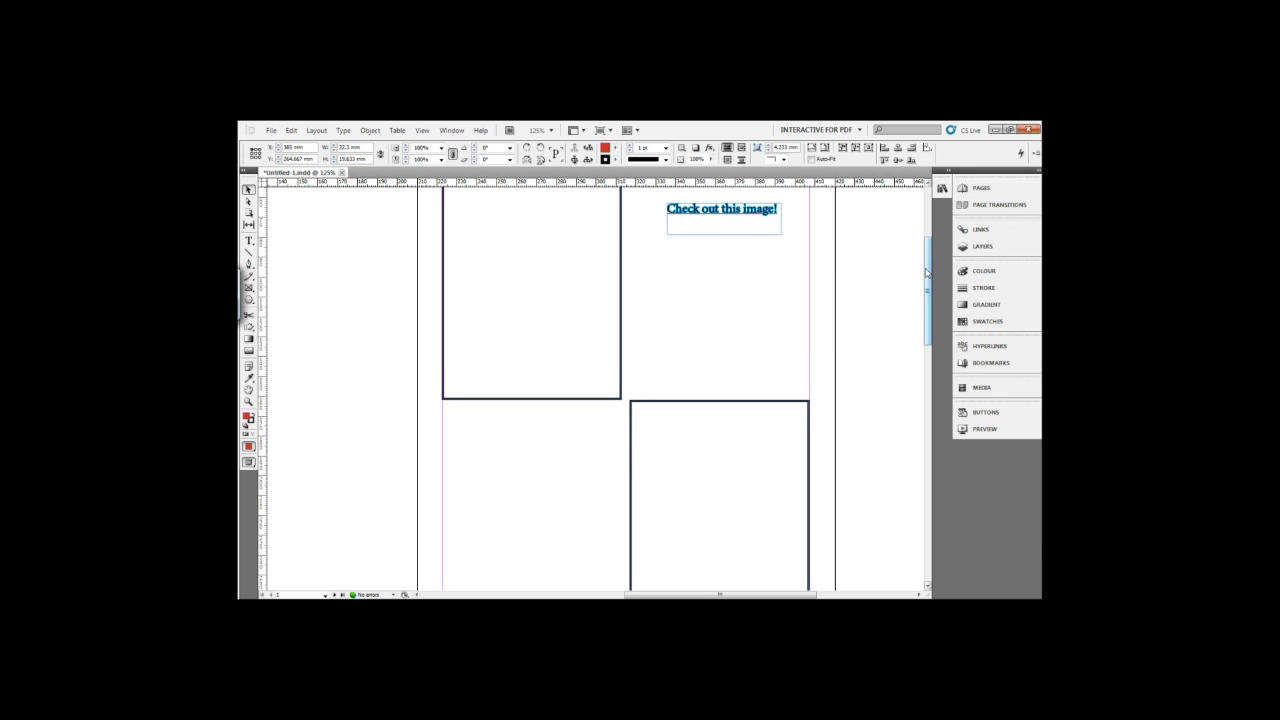
scroll(930, 275, "up", 3)
left_click(757, 287)
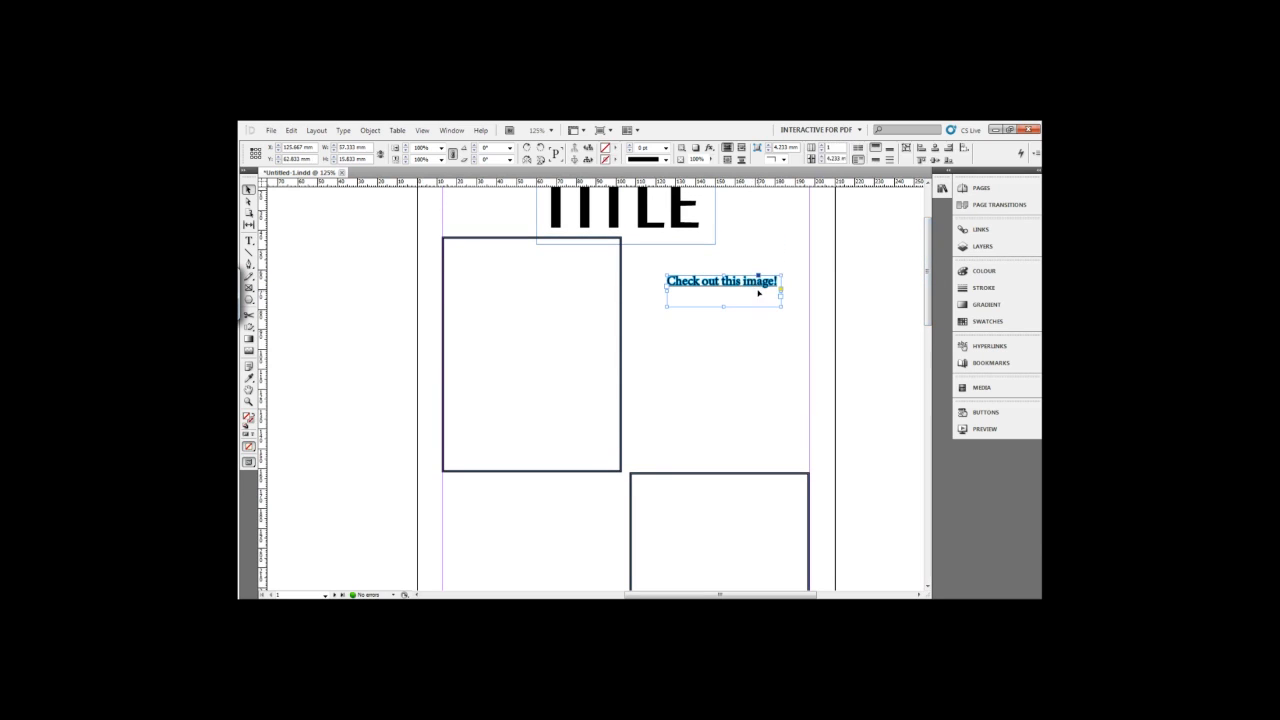
double_click(769, 287)
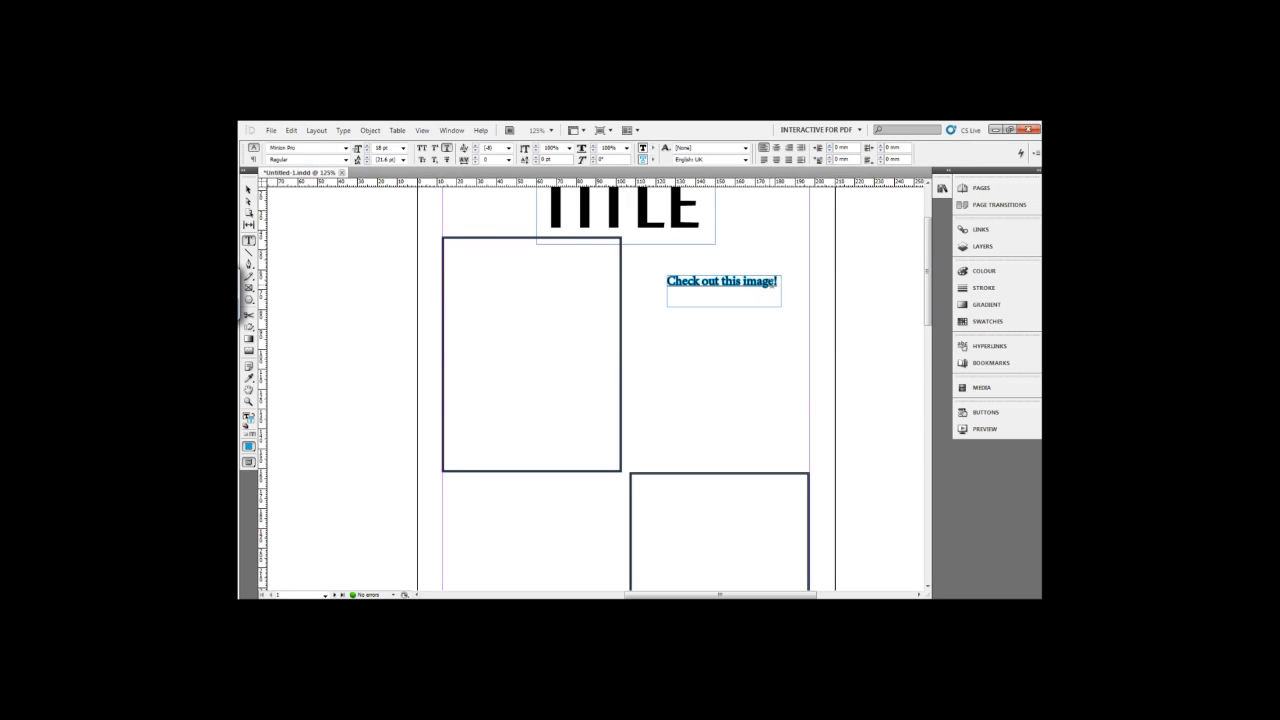
left_click_drag(769, 280, 654, 280)
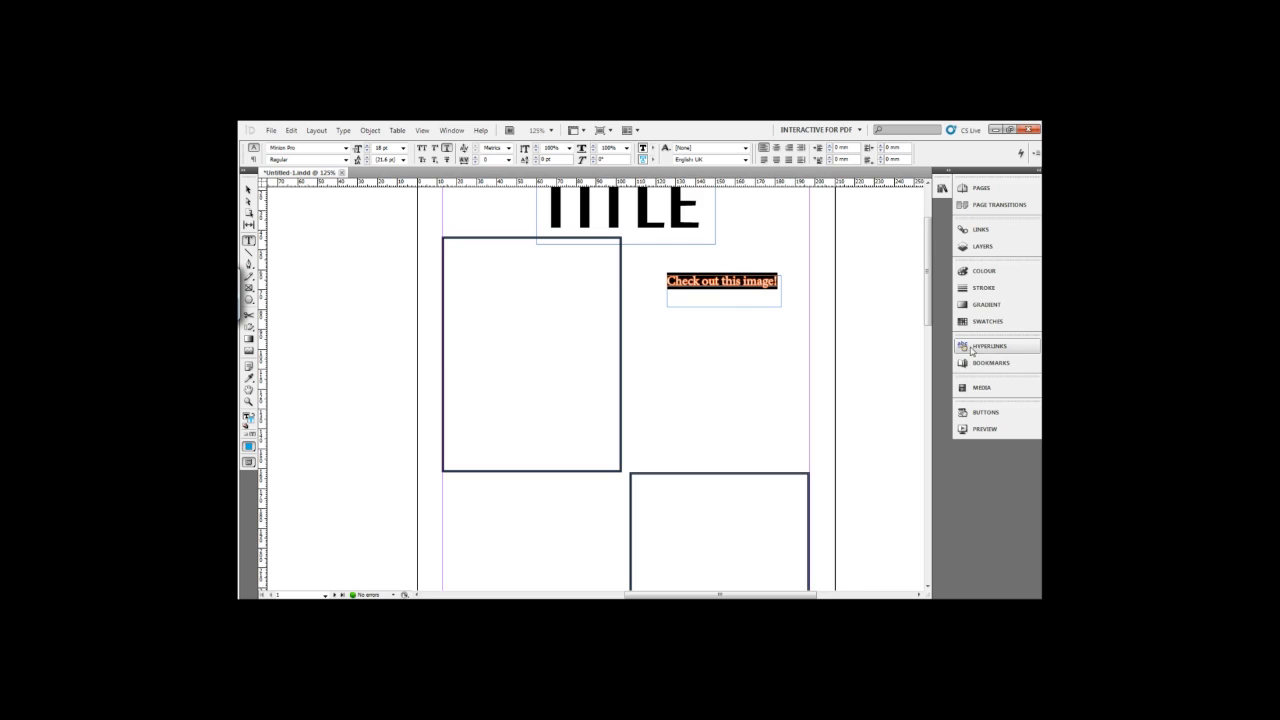
left_click(988, 347)
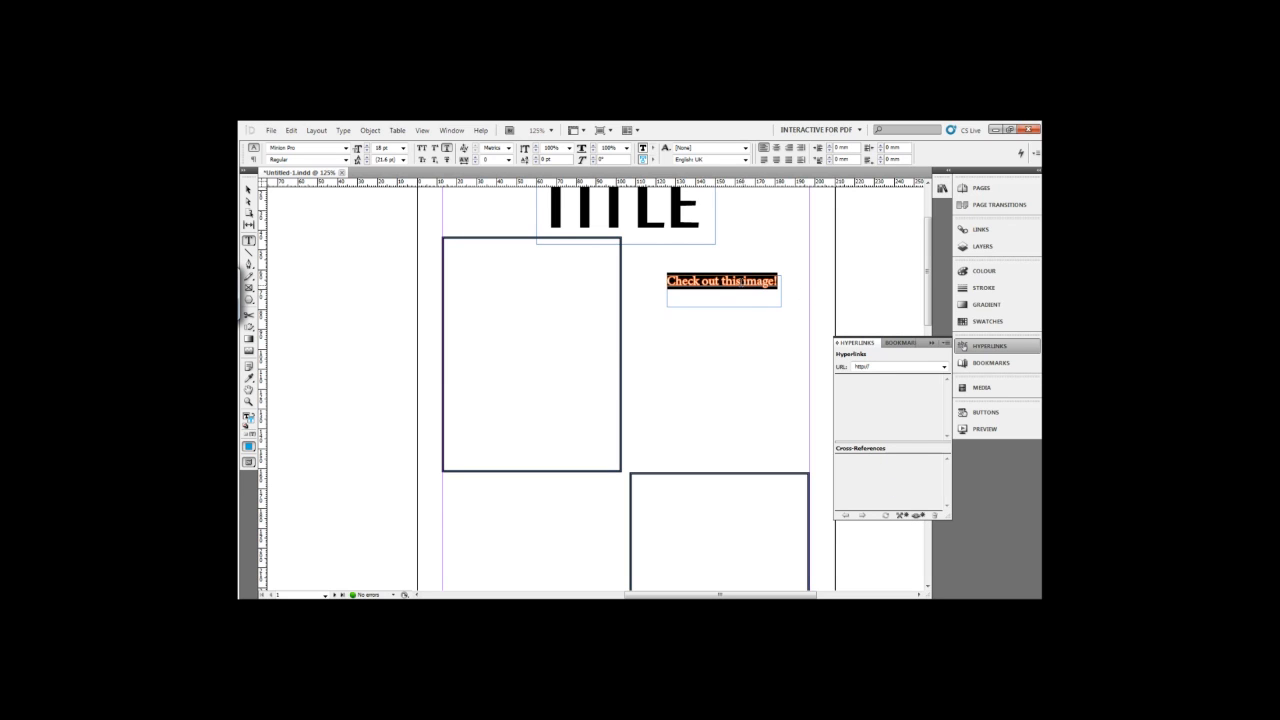
right_click(745, 286)
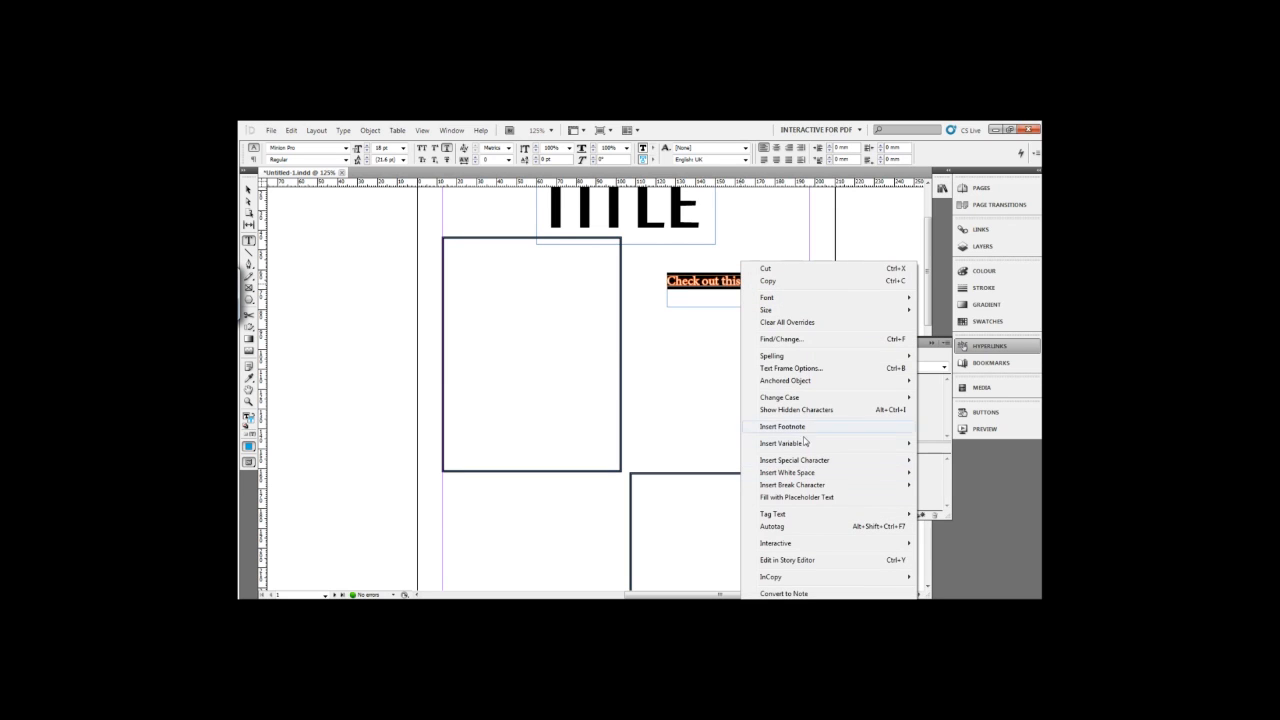
mouse_move(814, 546)
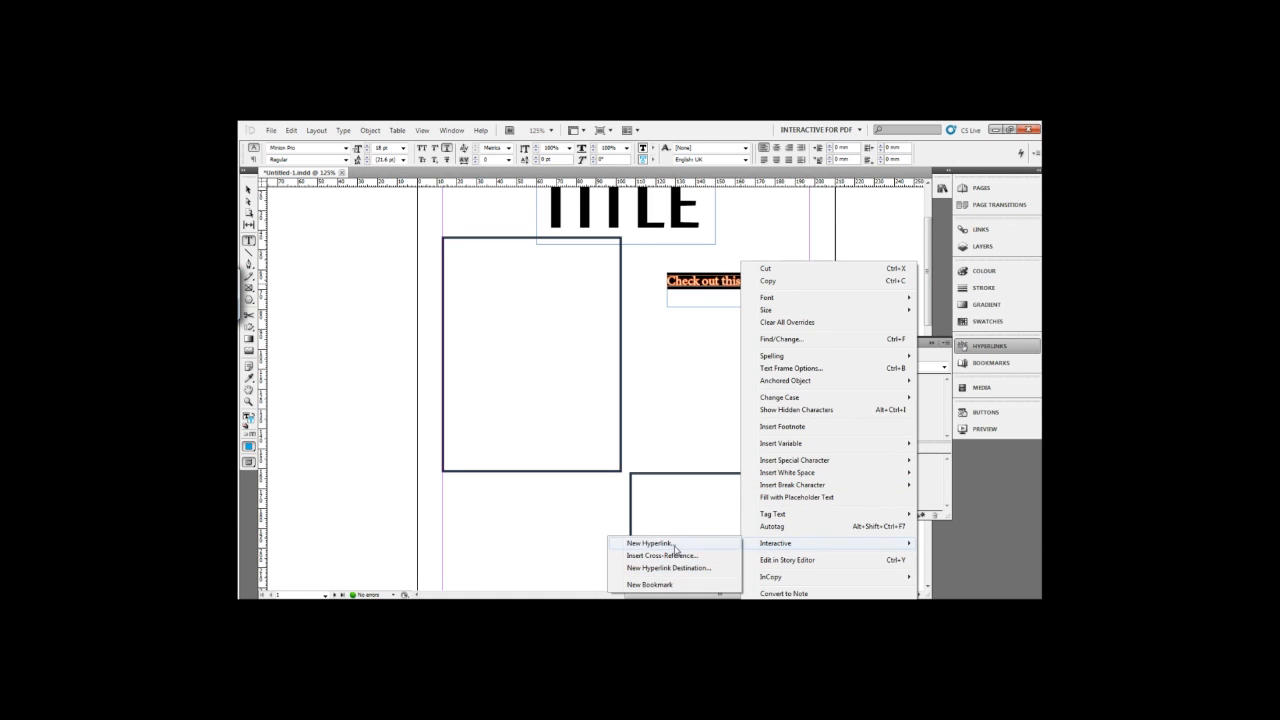
left_click(676, 549)
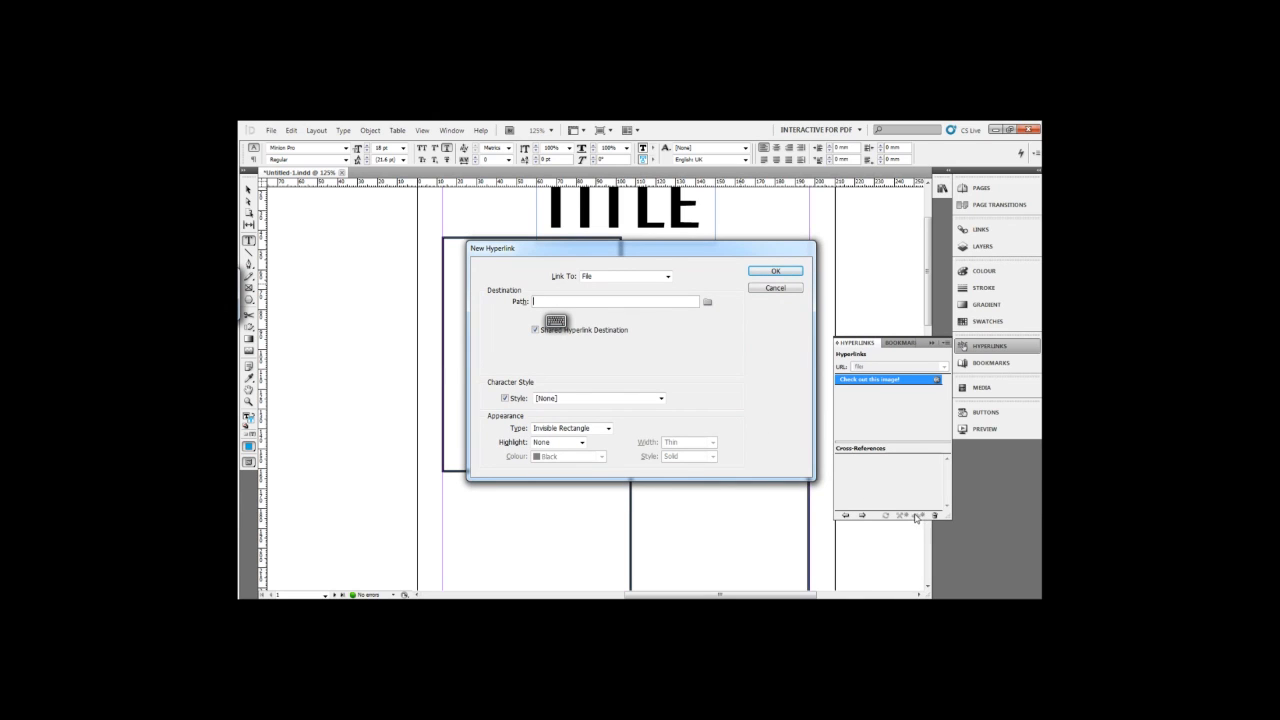
Link the hyperlink to the image file lake-12229 on the Desktop and create it.
left_click(667, 277)
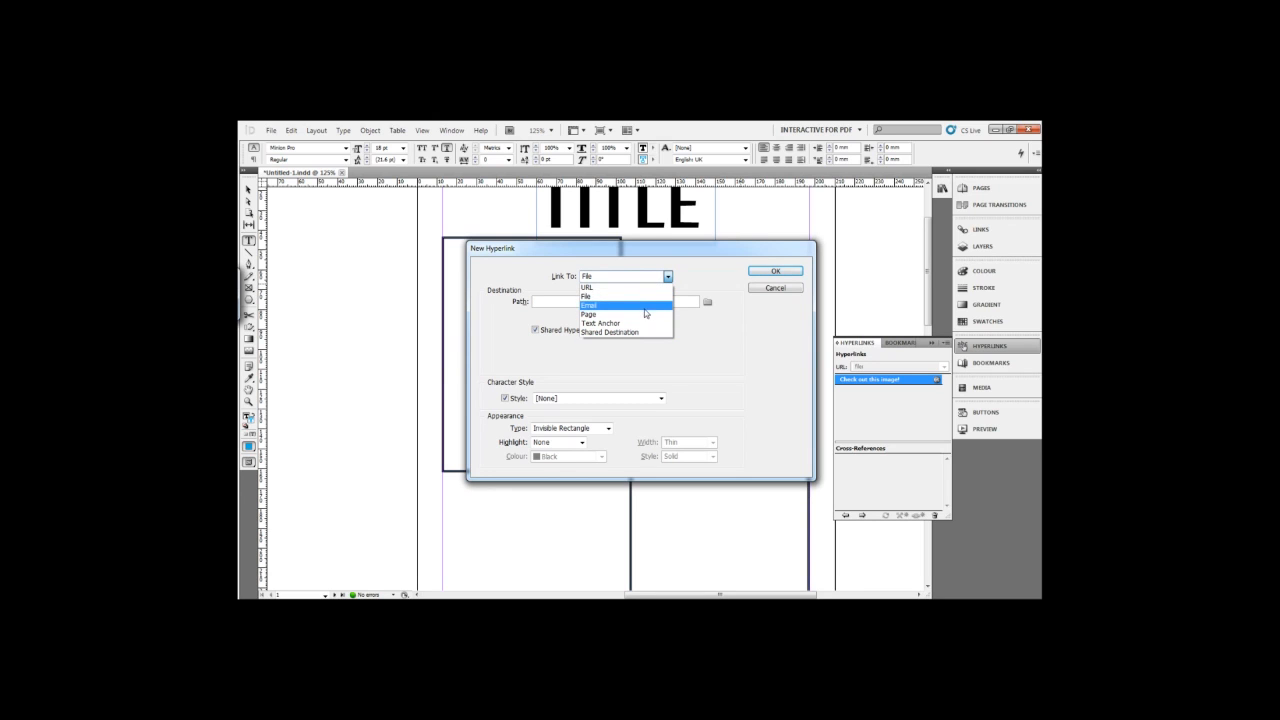
left_click(593, 296)
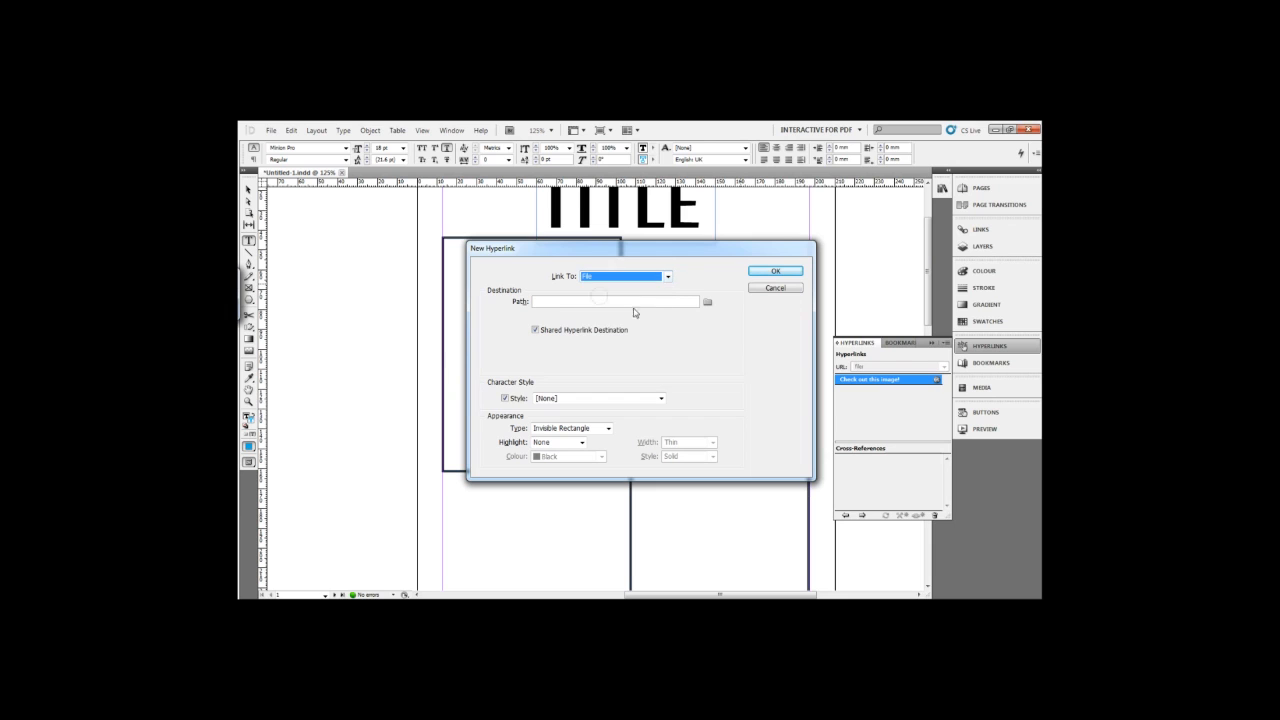
left_click(707, 301)
left_click(590, 382)
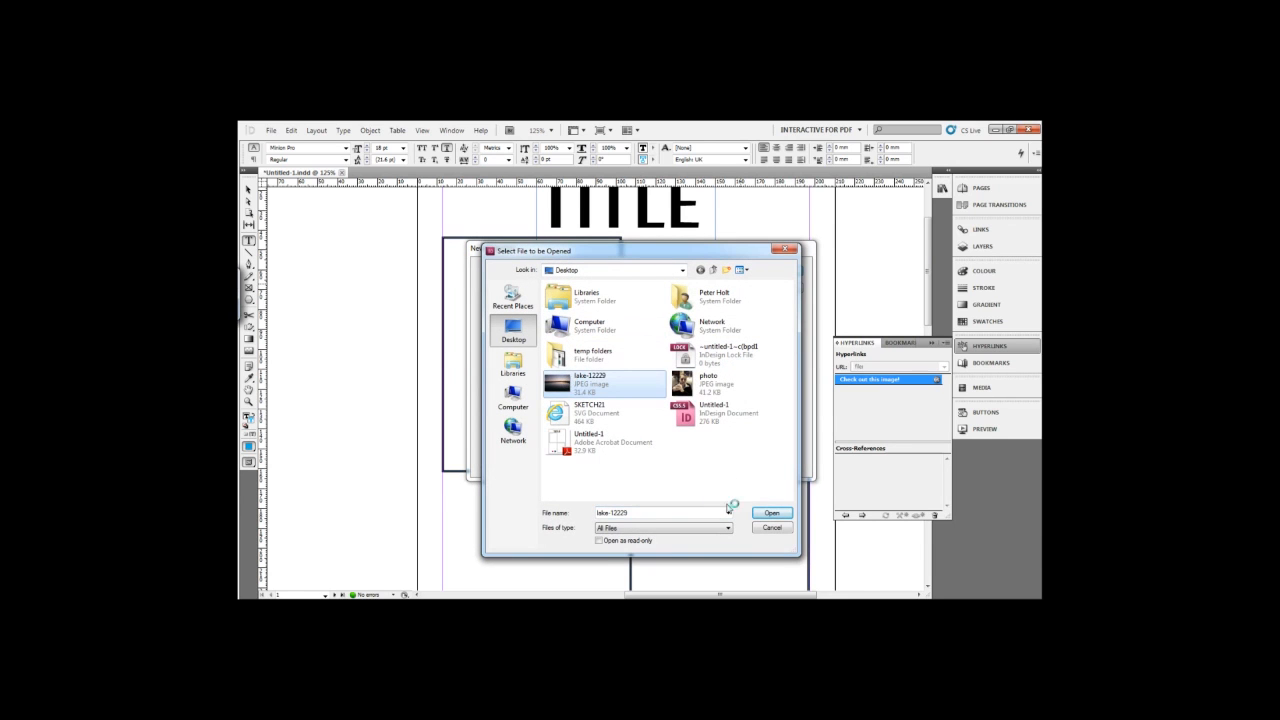
left_click(769, 513)
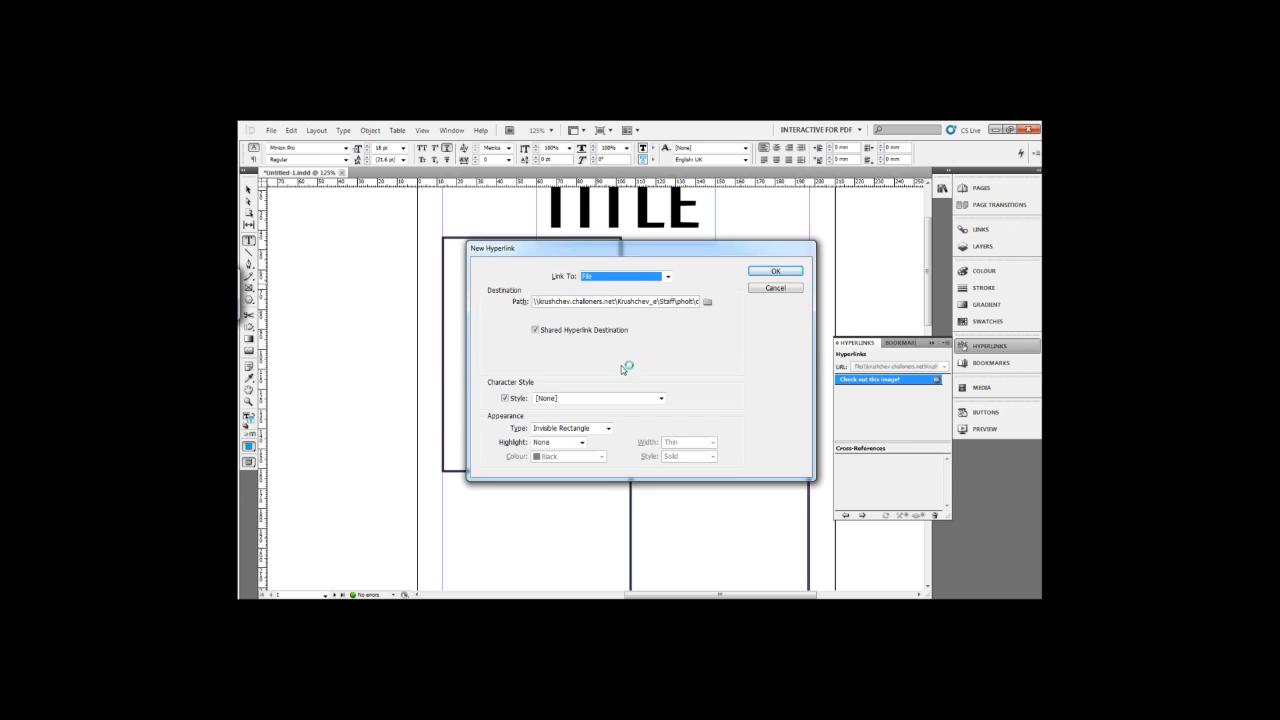
left_click(780, 272)
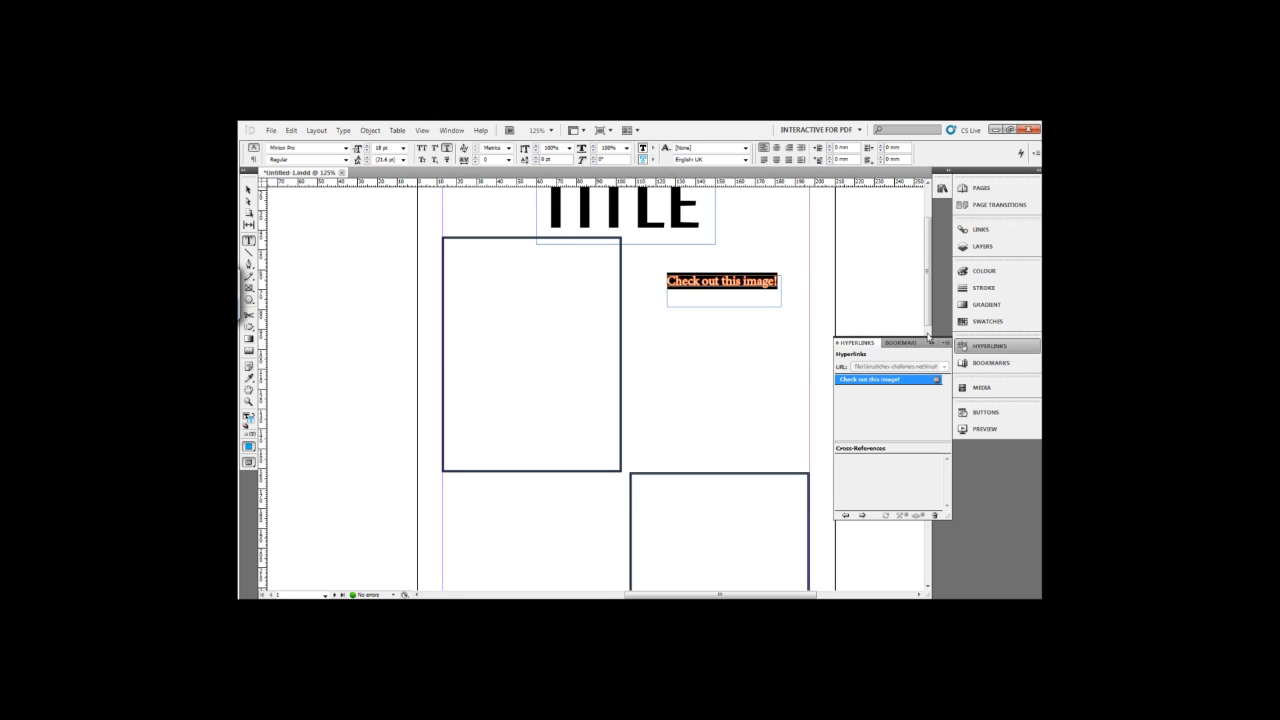
left_click(931, 342)
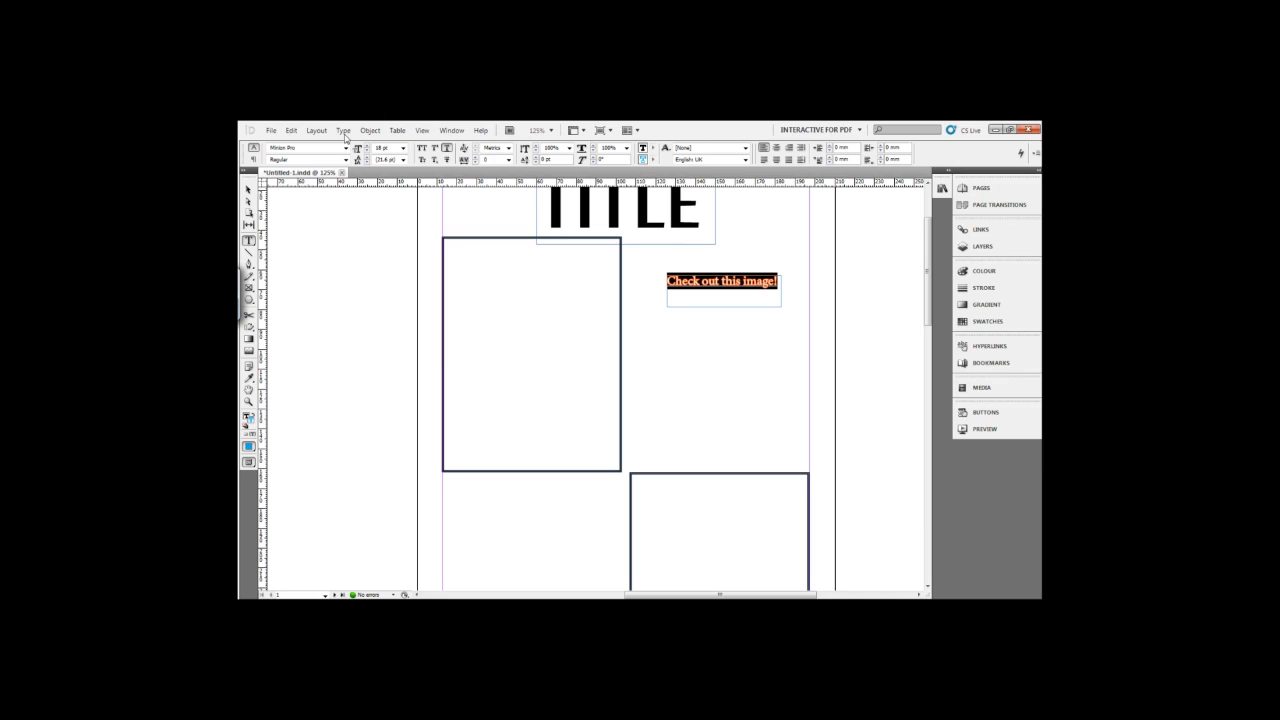
Export the document to the Desktop as Adobe PDF (Interactive), replacing the existing Untitled-1.pdf.
left_click(271, 130)
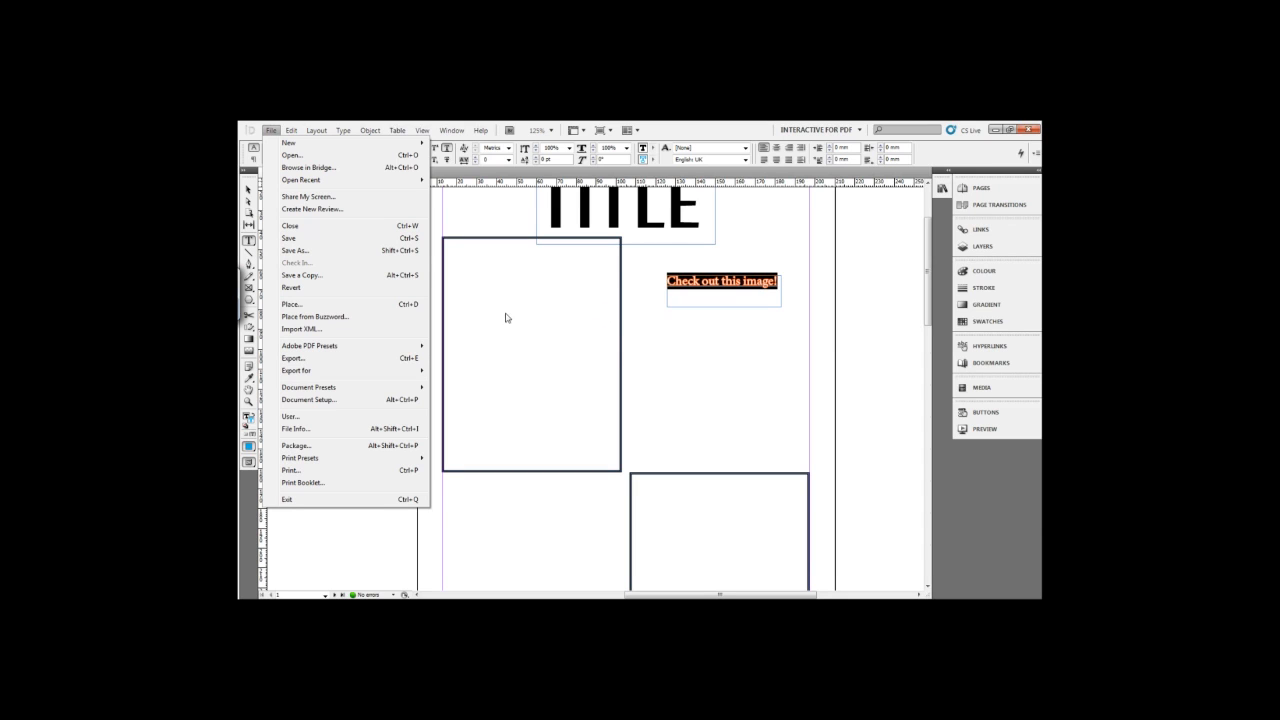
left_click(378, 359)
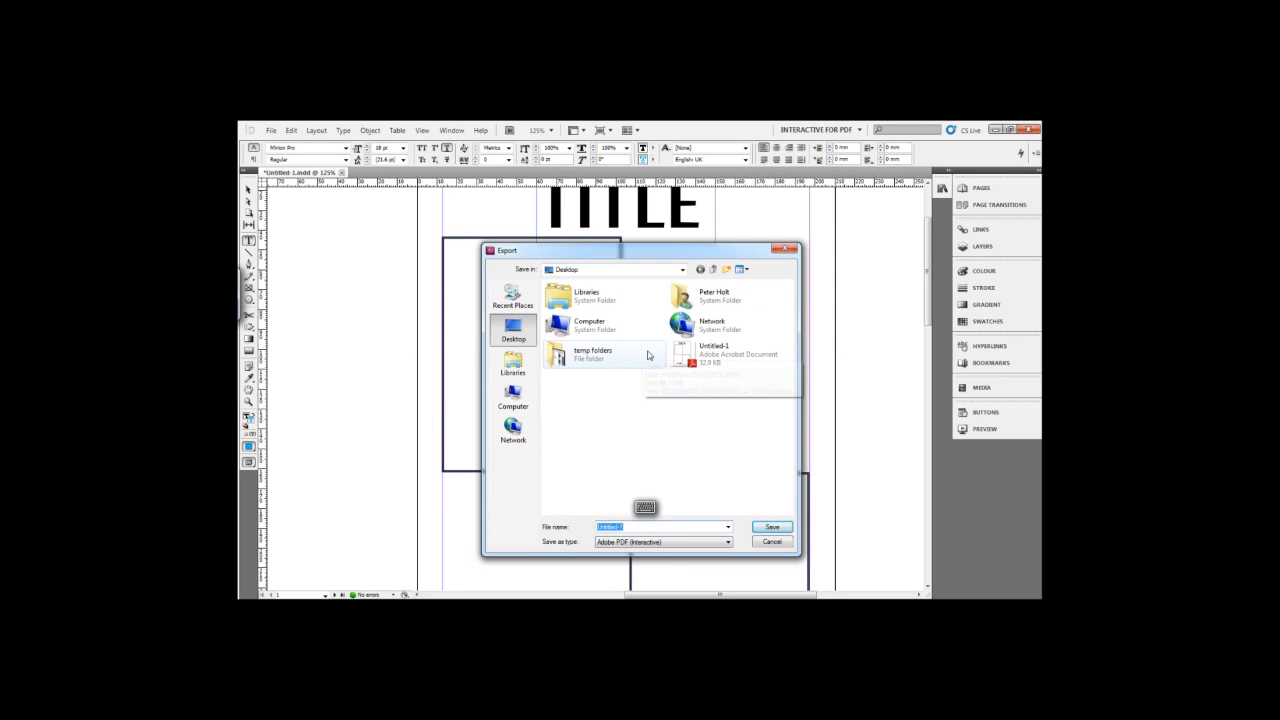
left_click(716, 369)
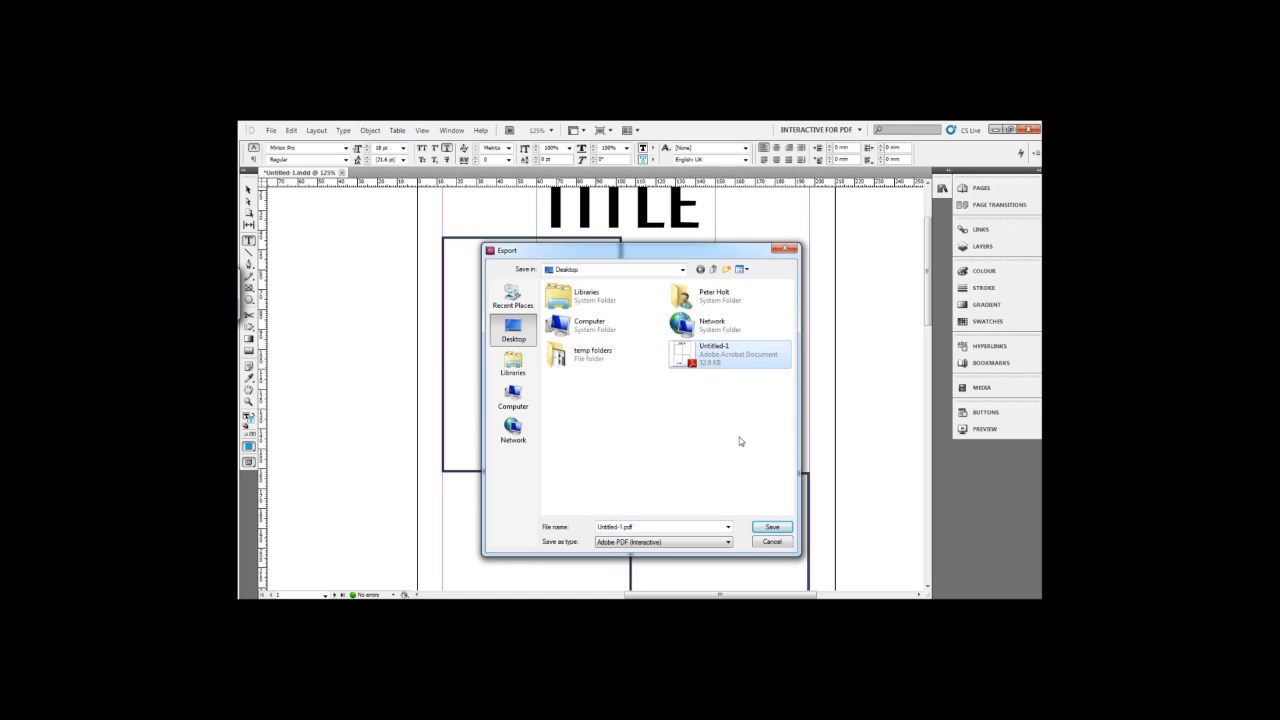
left_click(768, 527)
left_click(661, 370)
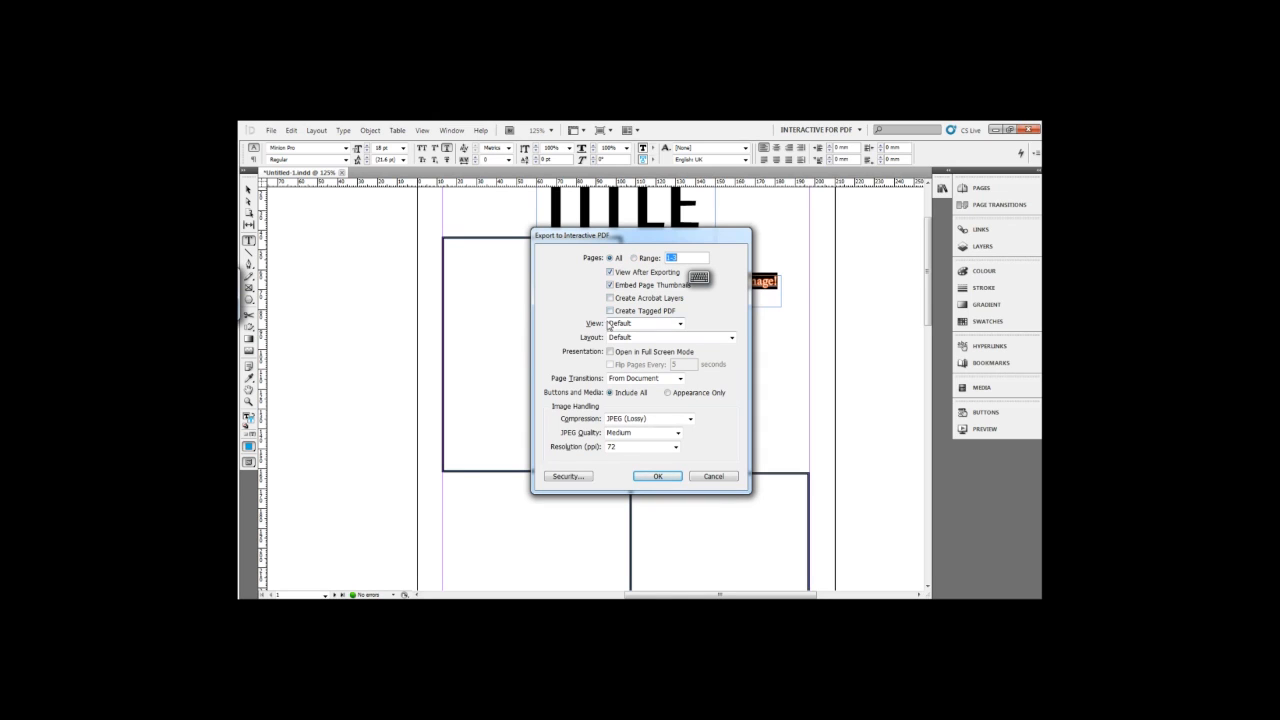
Set the PDF layout to Single Page, make it open in full screen mode, and complete the export.
left_click(670, 340)
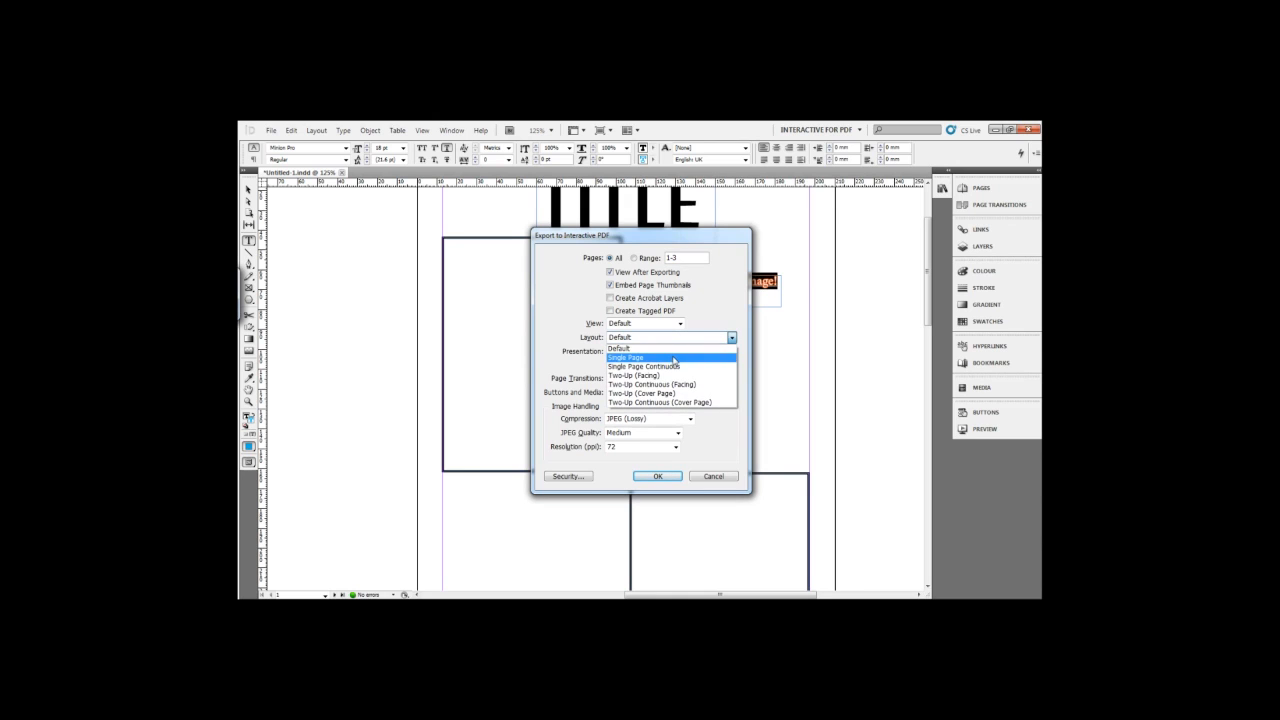
left_click(674, 358)
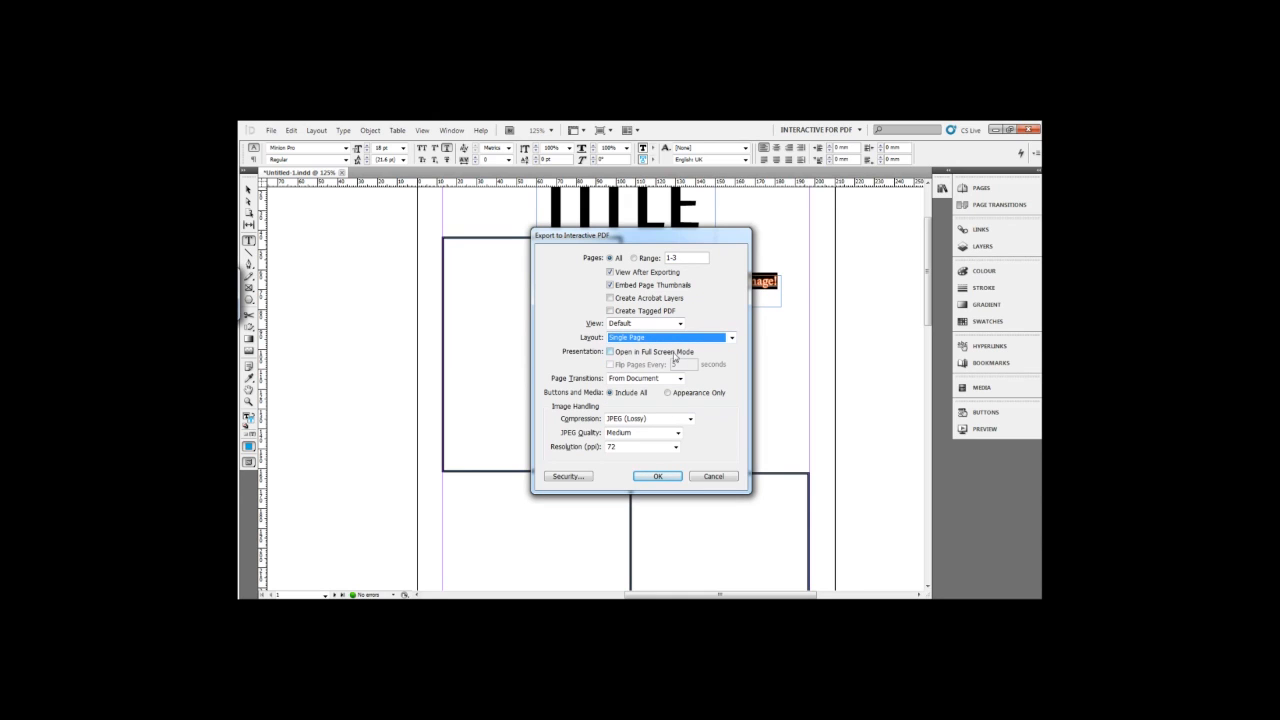
left_click(617, 354)
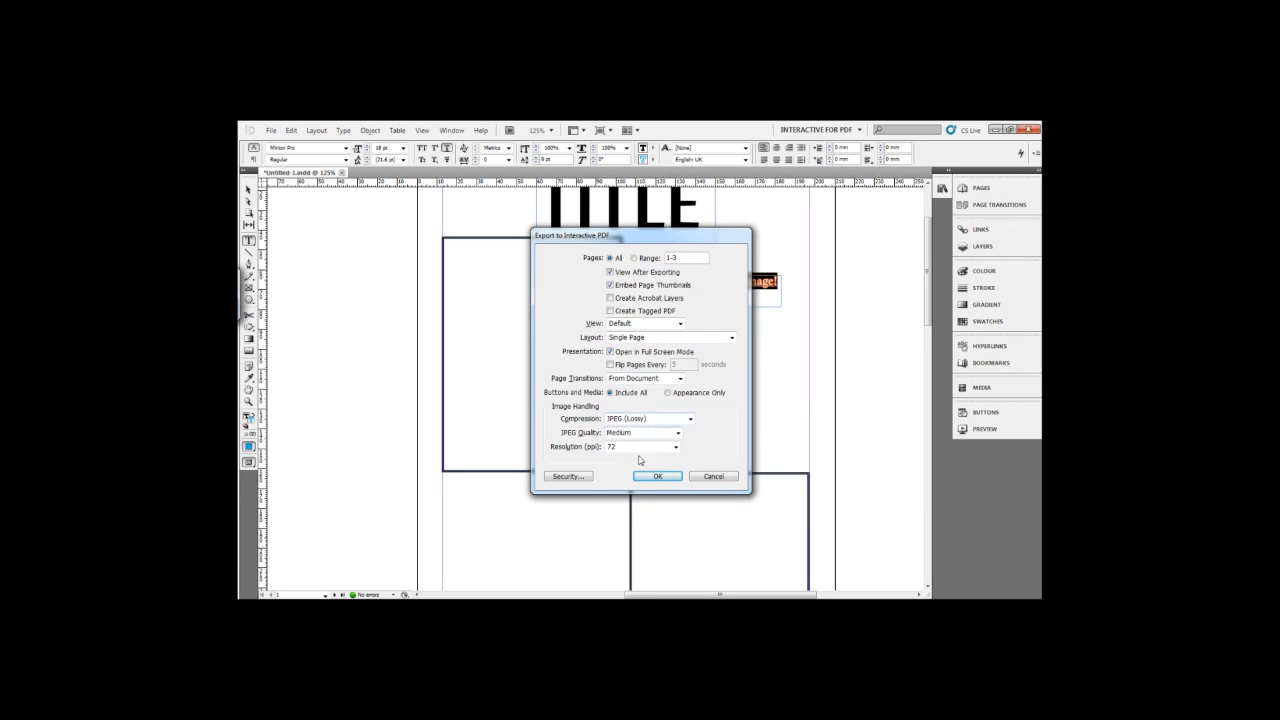
left_click(657, 476)
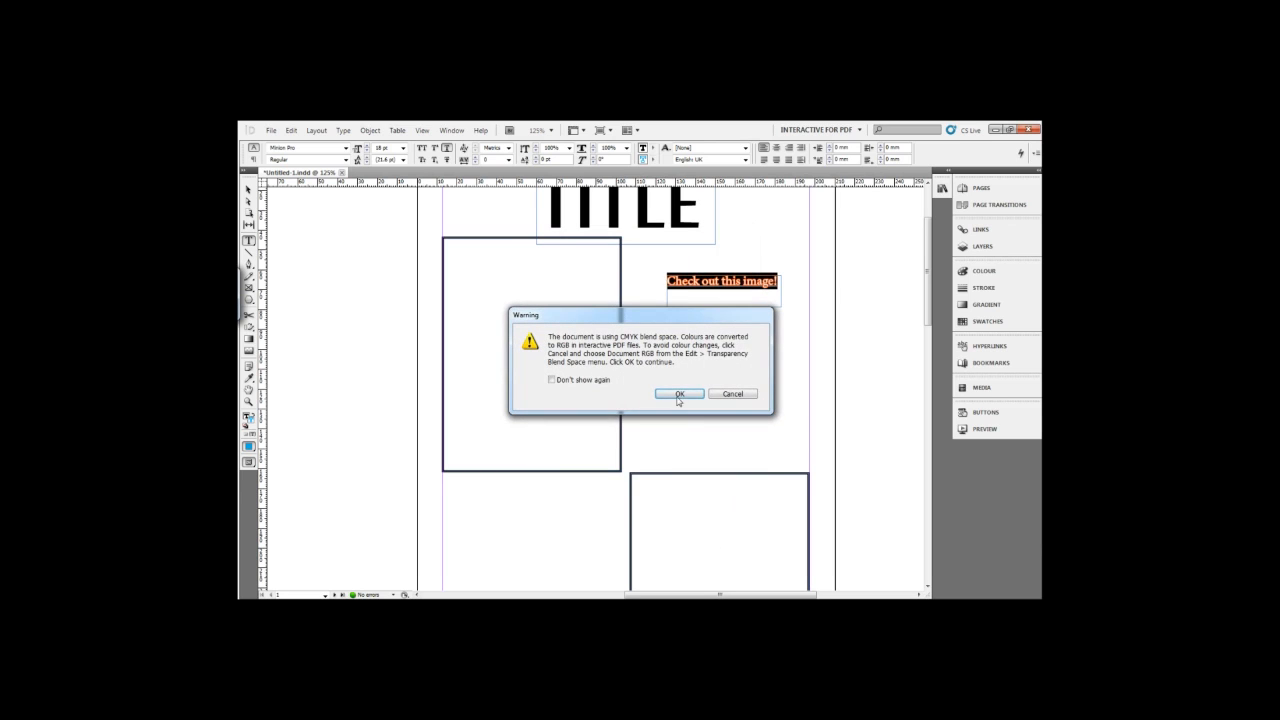
left_click(679, 394)
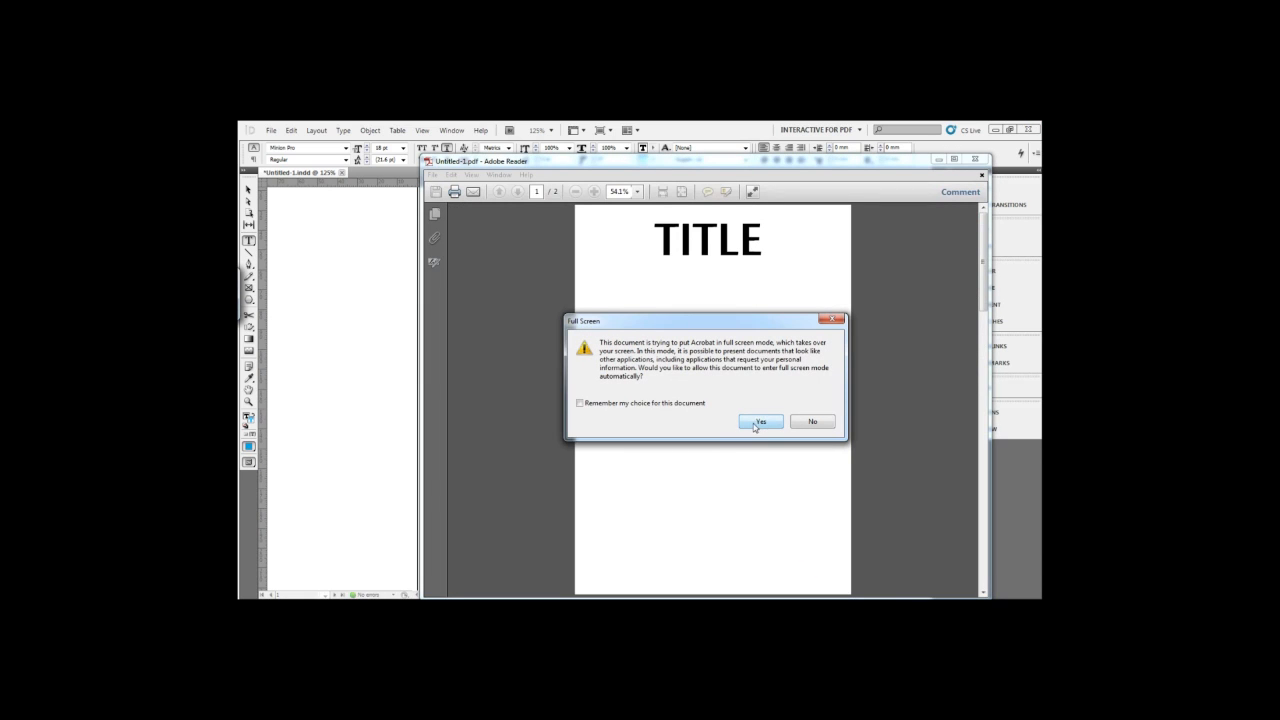
View the exported PDF full screen in Adobe Reader and test the "Check out this image!" link, allowing the file to launch.
left_click(748, 423)
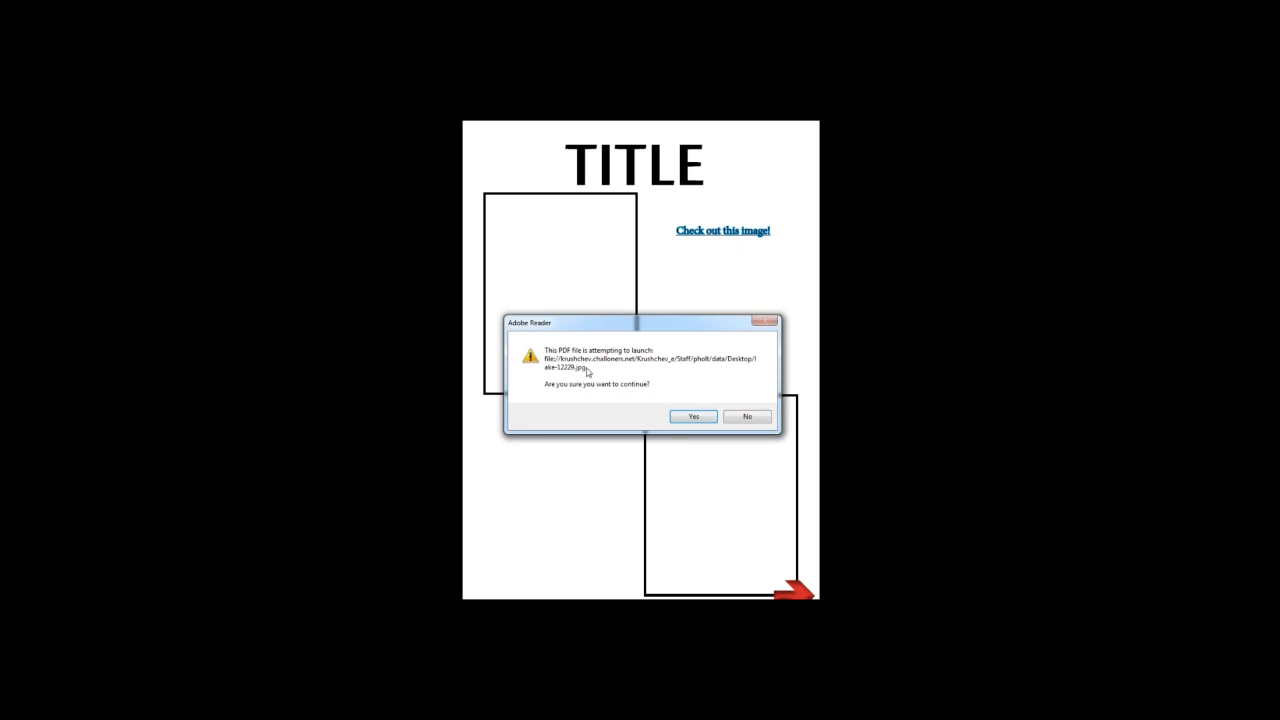
left_click(690, 420)
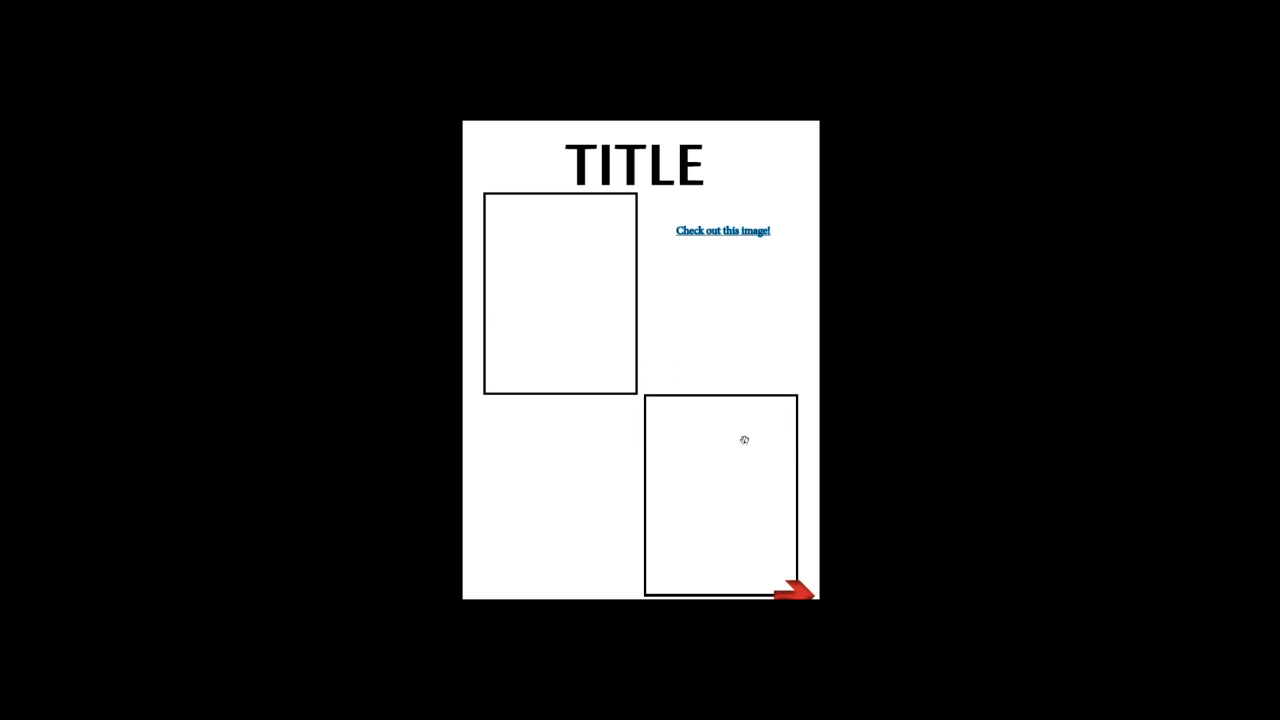